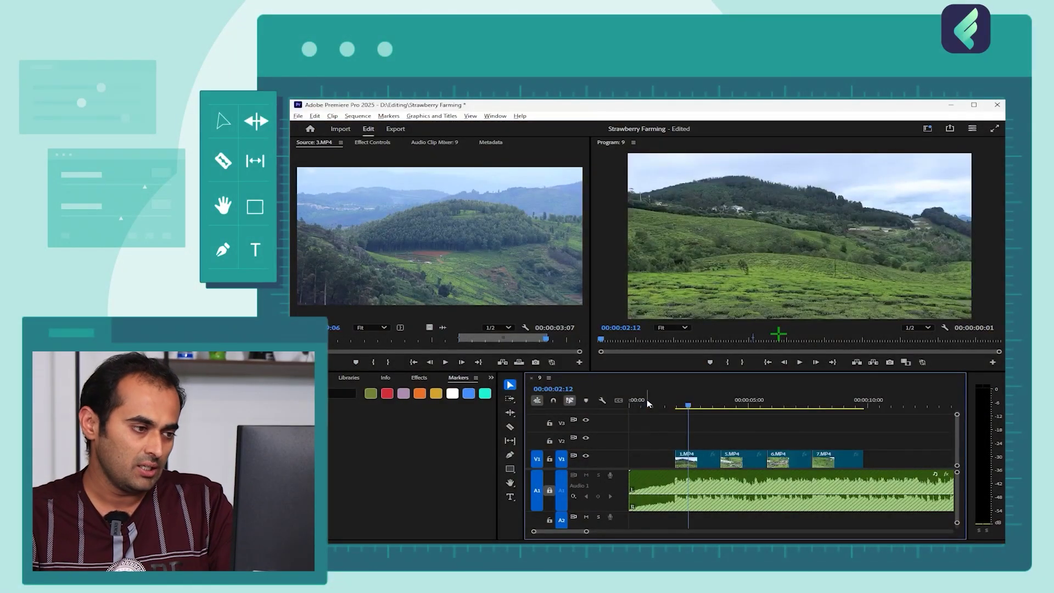
left_click(668, 403)
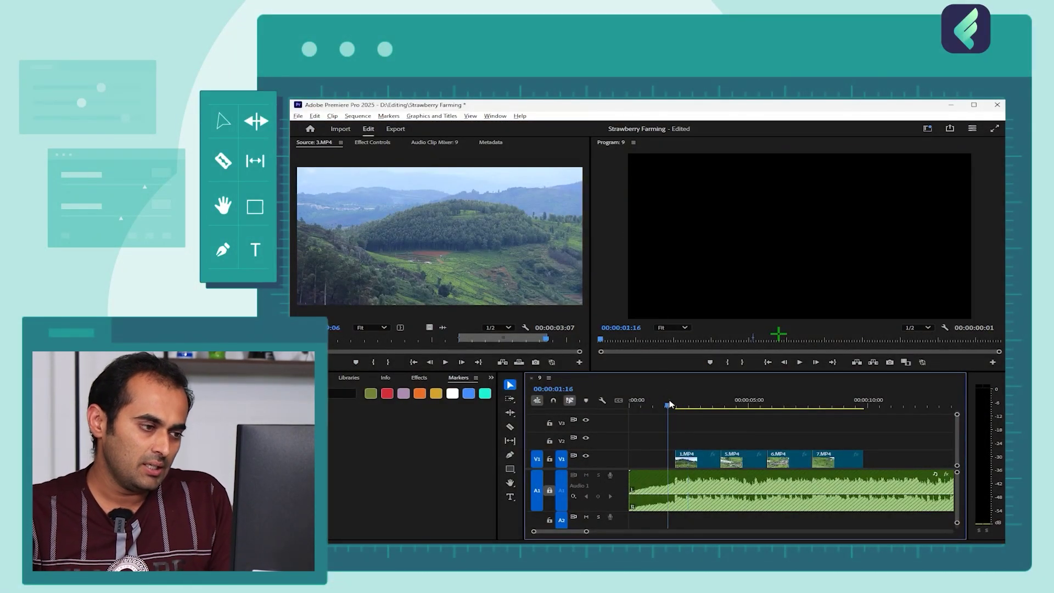
left_click(644, 404)
key("space")
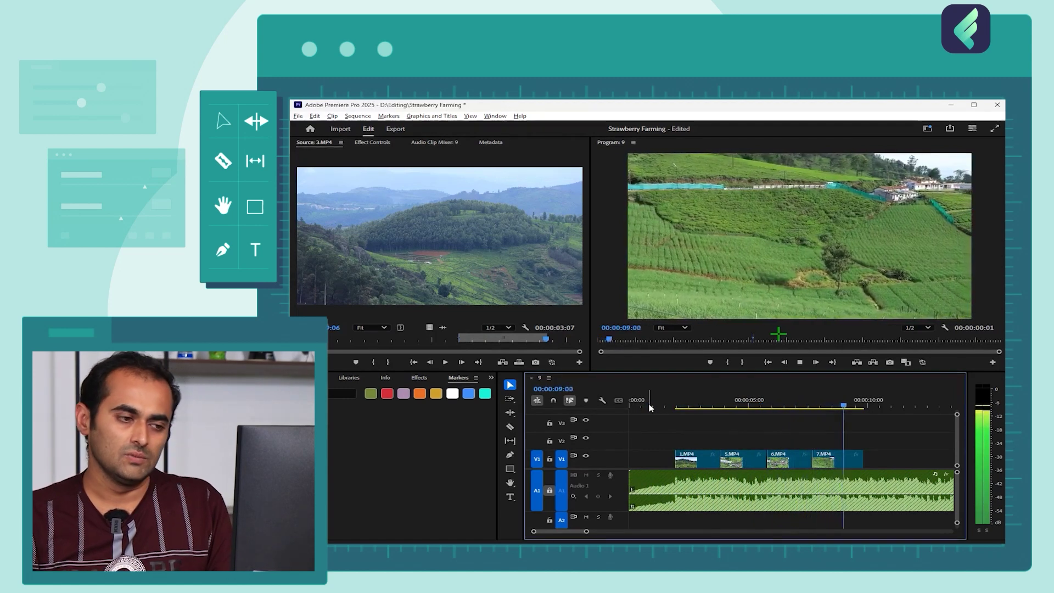
key("space")
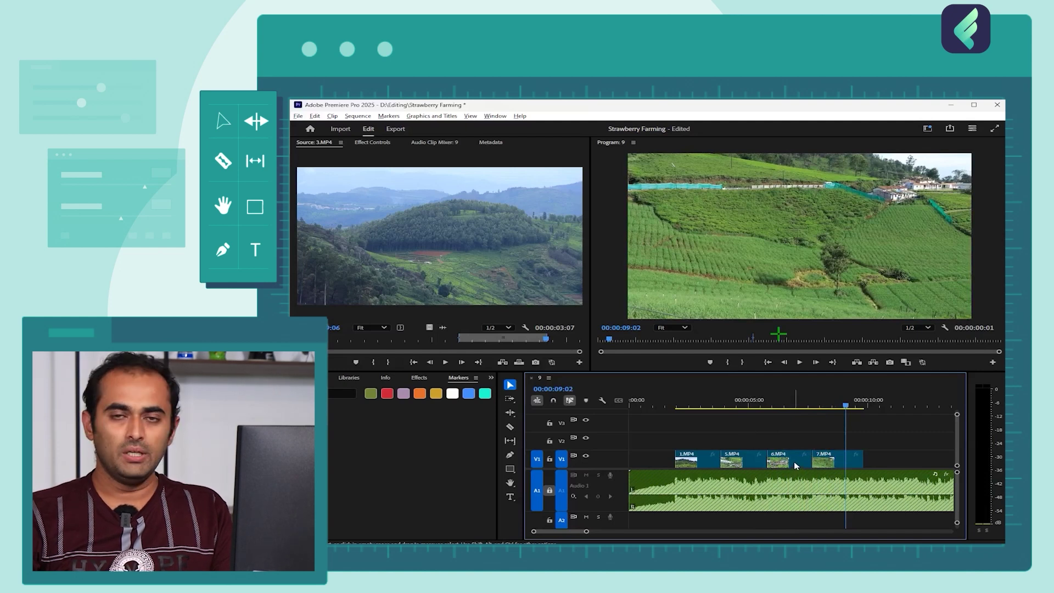
mouse_move(796, 465)
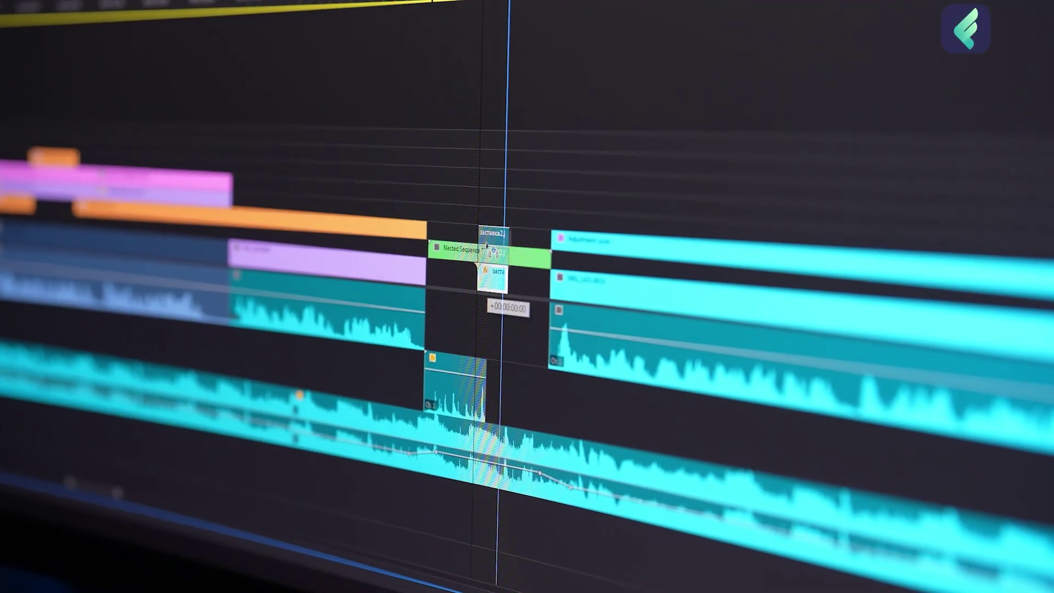
left_click_drag(485, 244, 491, 237)
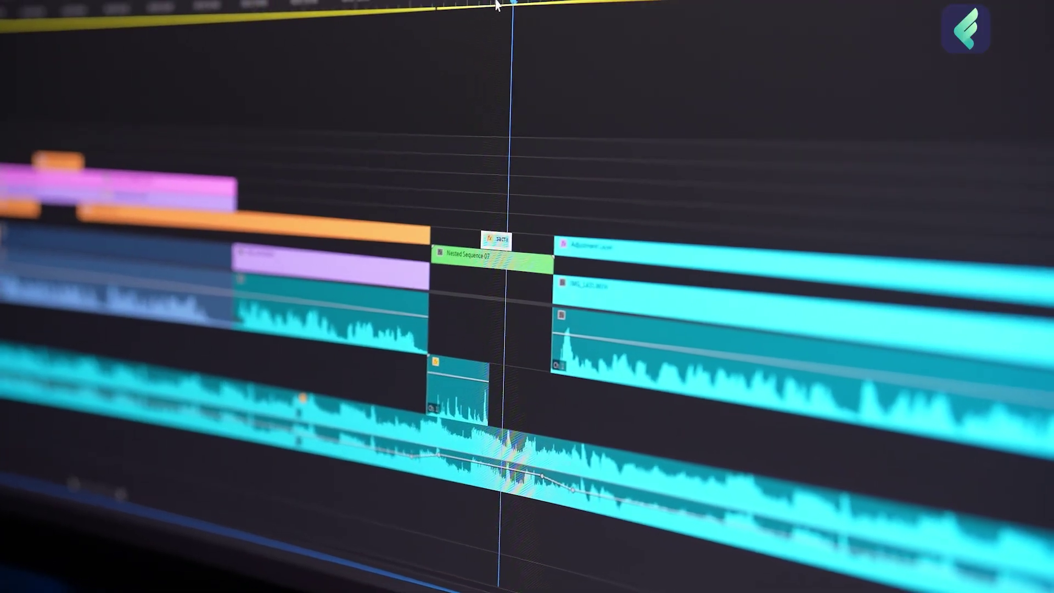
right_click(492, 236)
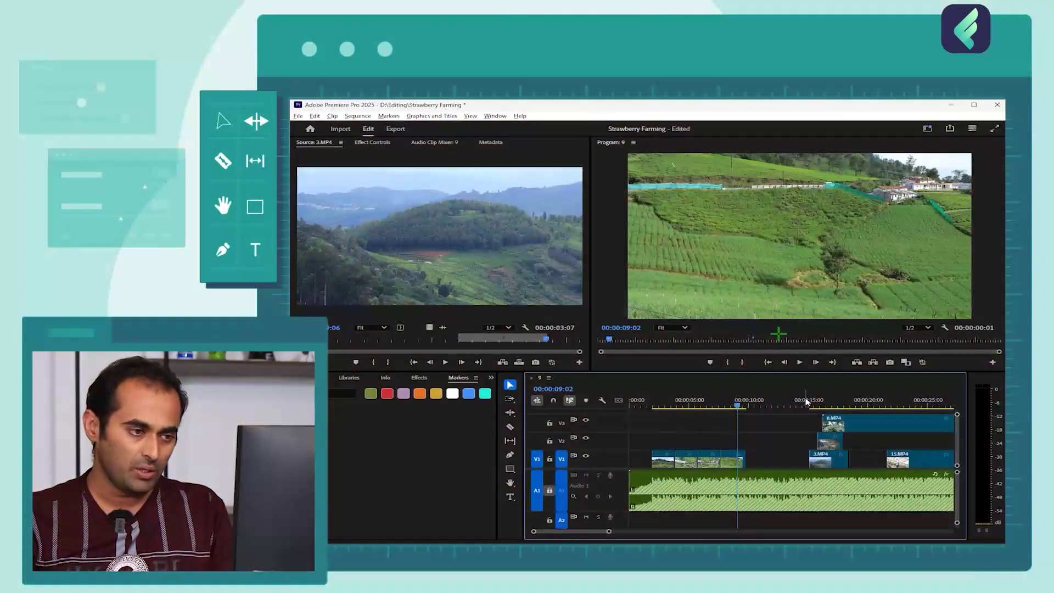
left_click(805, 403)
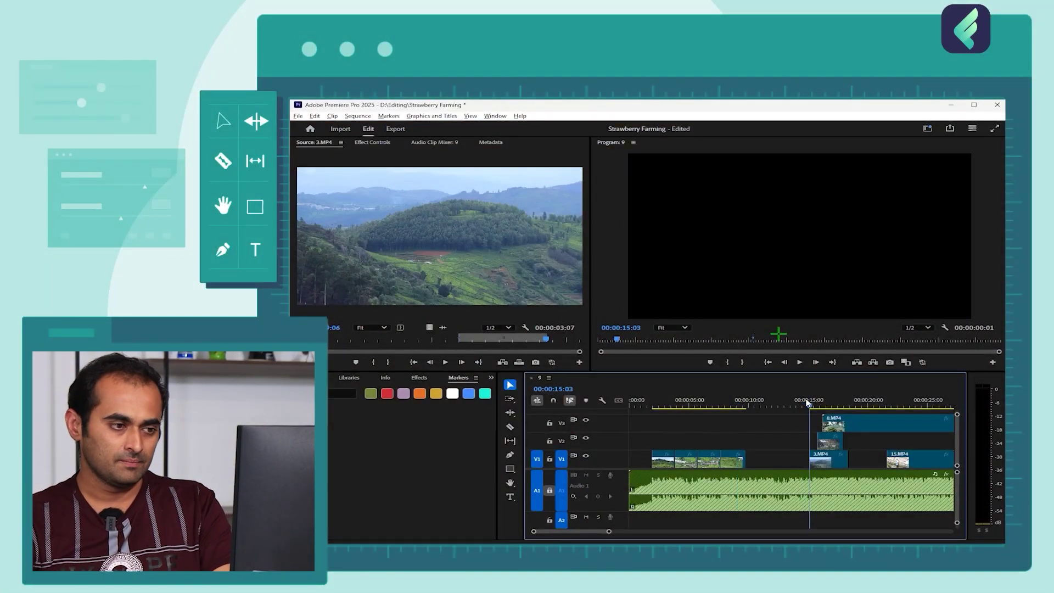
key("=")
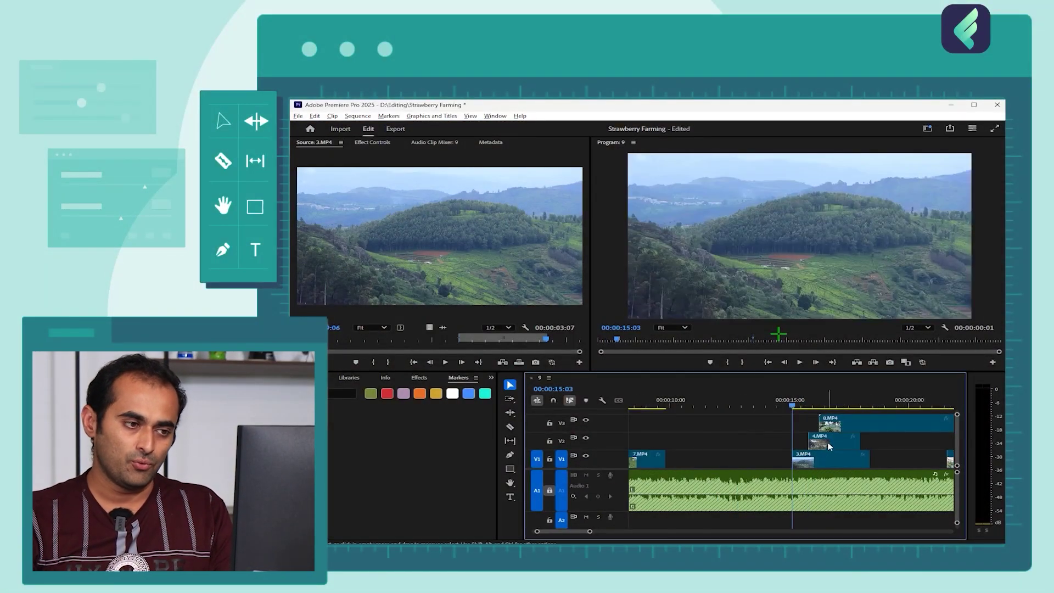
mouse_move(828, 421)
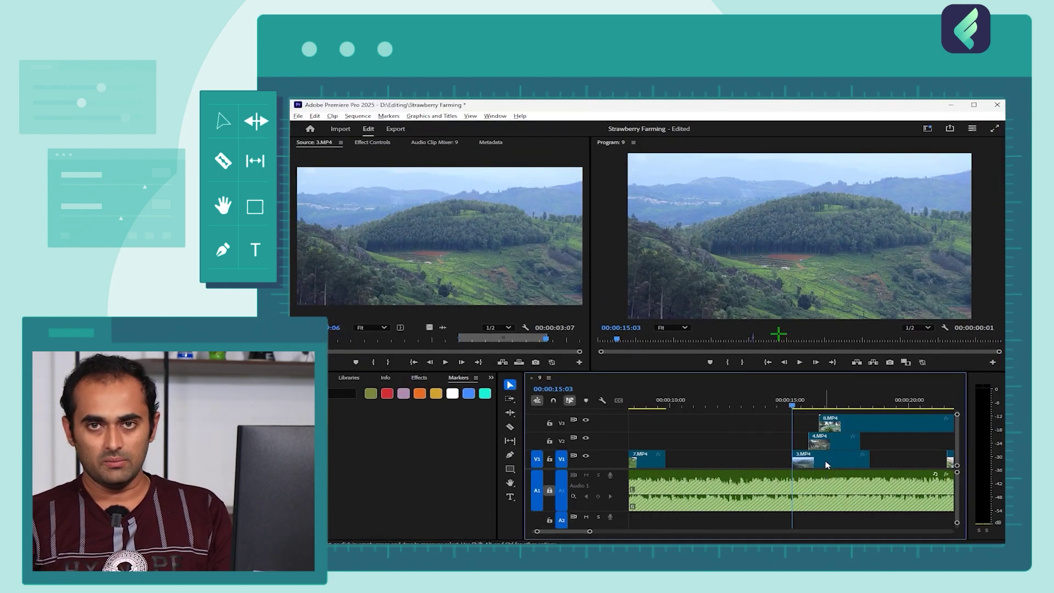
key("space")
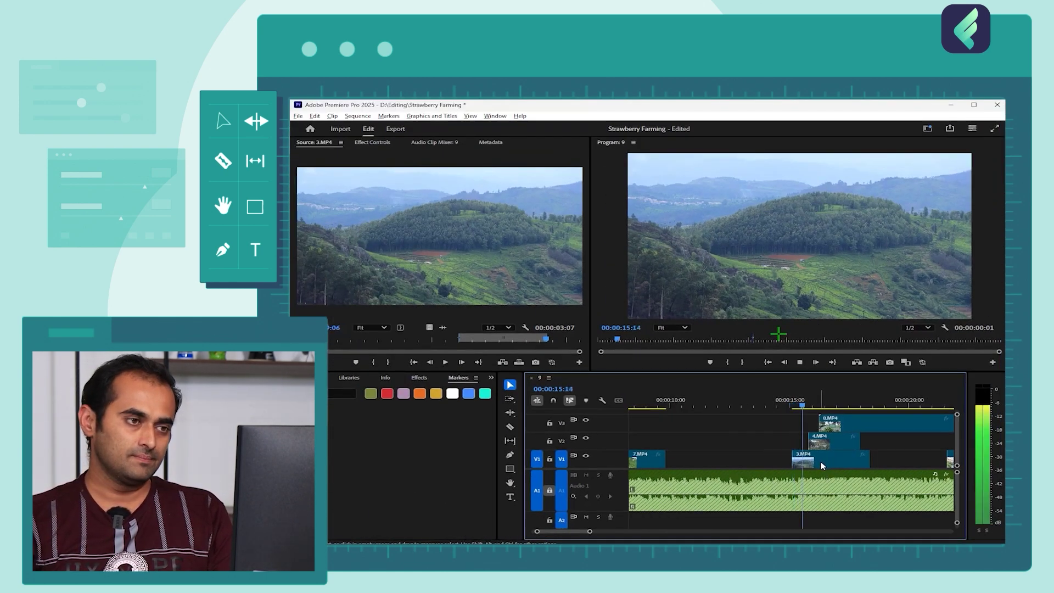
key("space")
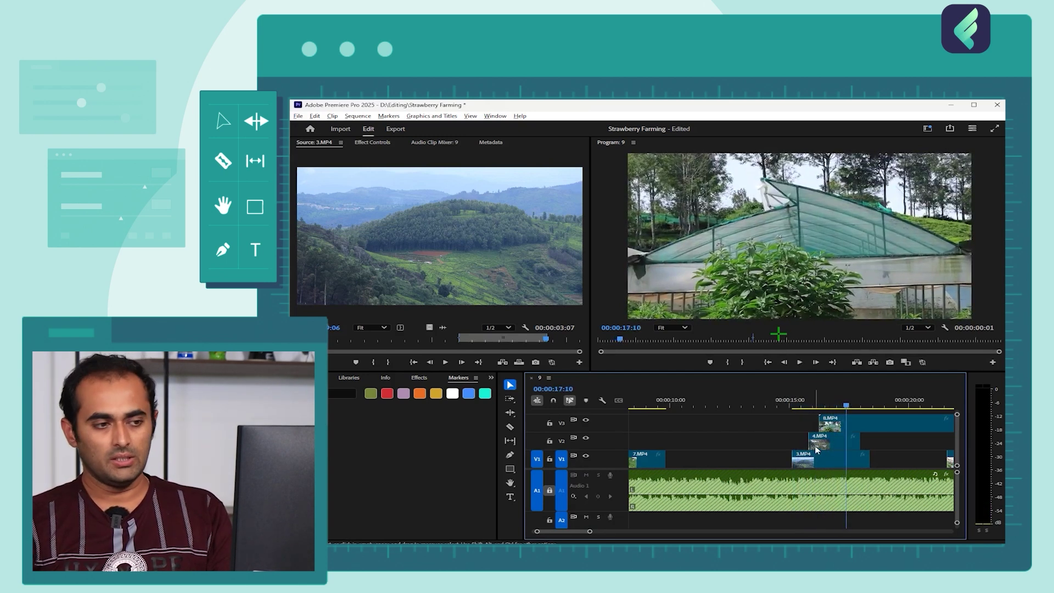
left_click(789, 402)
key("Down")
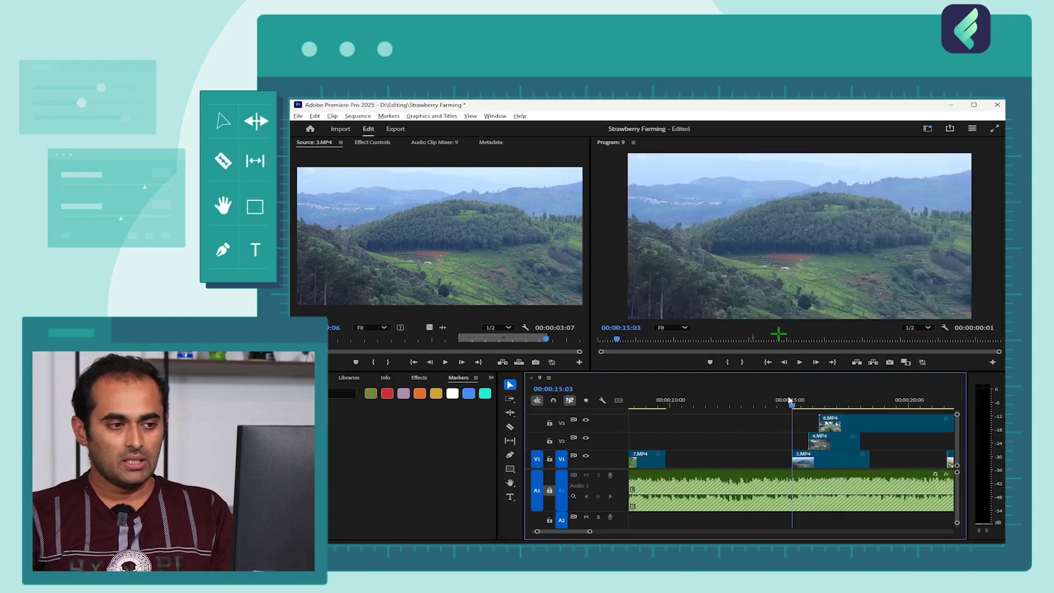
key("space")
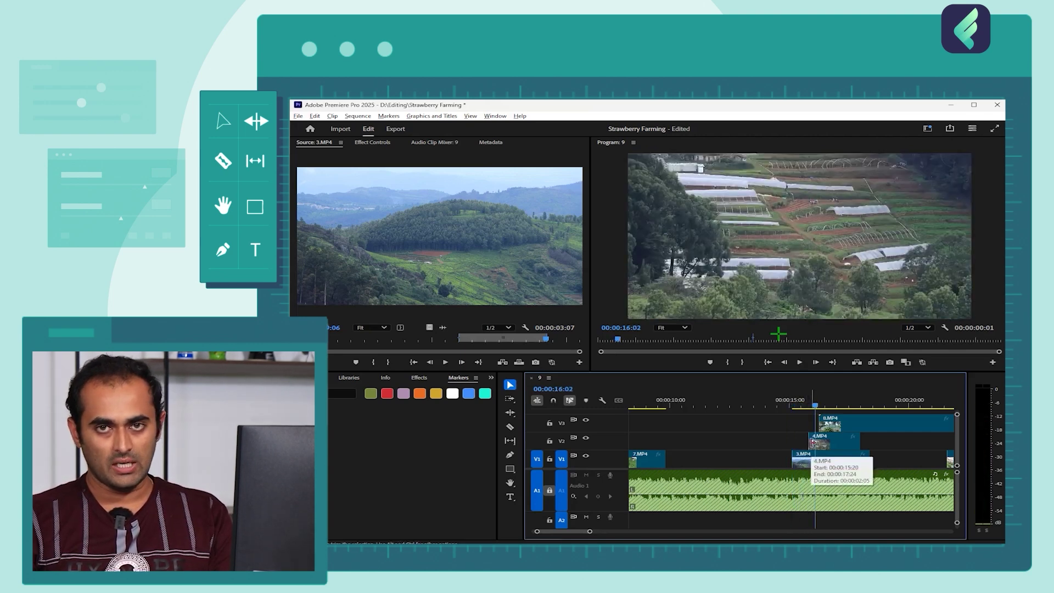
left_click(801, 403)
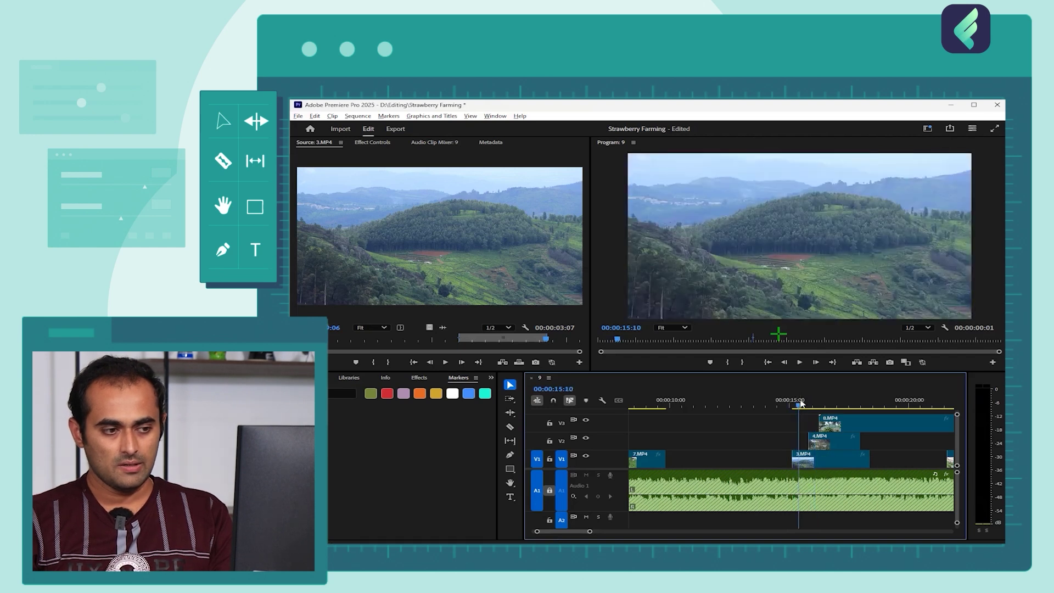
key("space")
key("space")
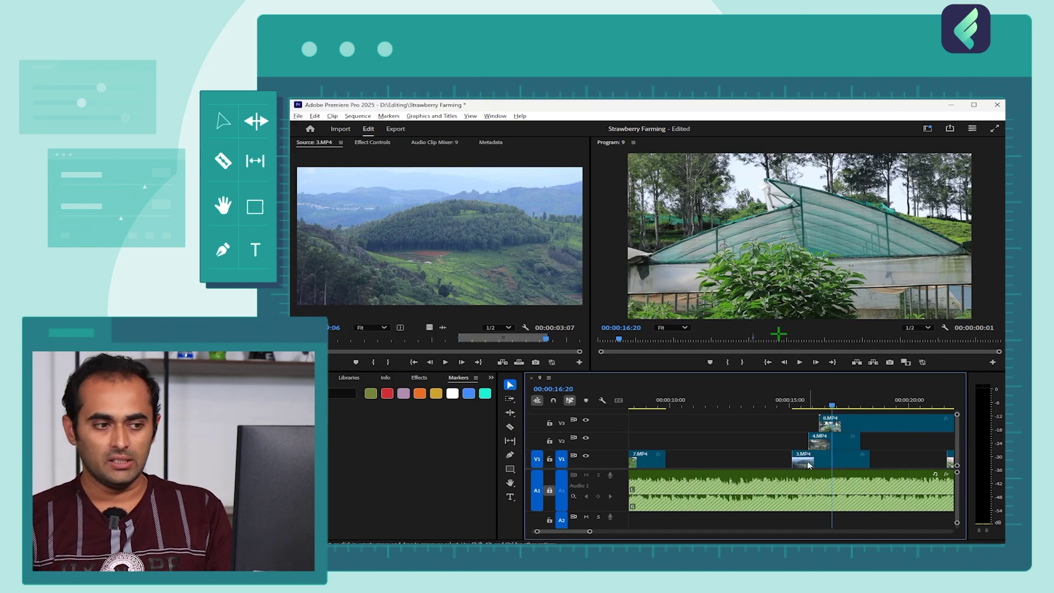
Step: Shift 8.MP4 and 4.MP4 later and back, previewing from just before 15 seconds
left_click_drag(830, 423, 903, 423)
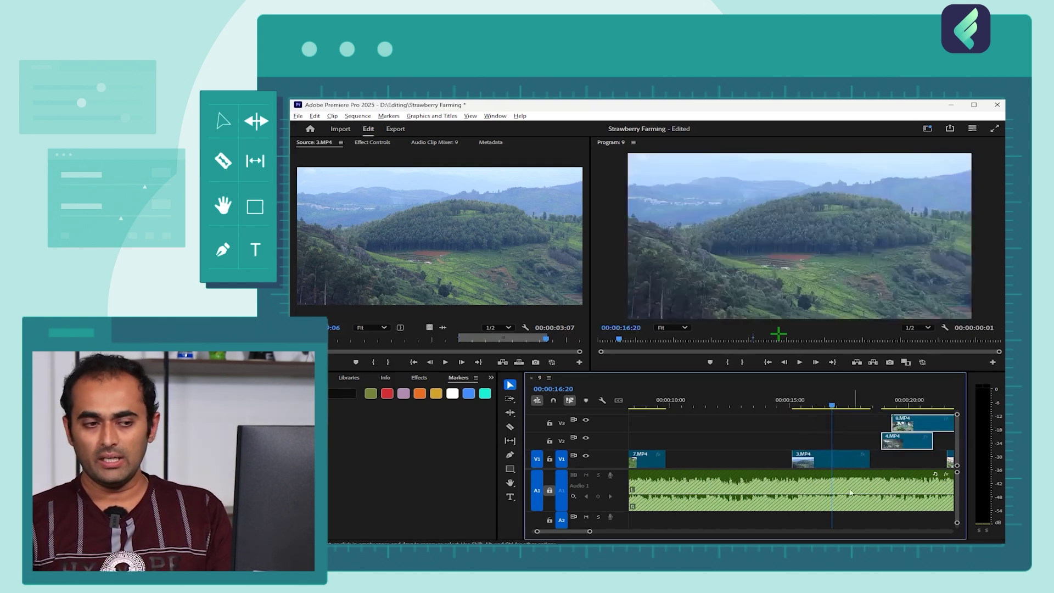
left_click(791, 400)
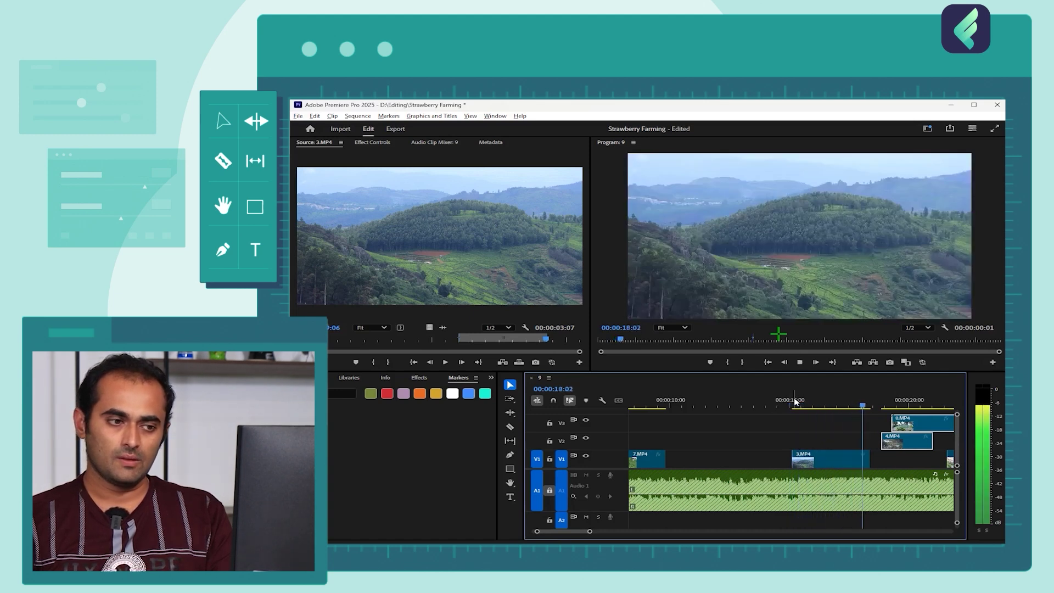
key("space")
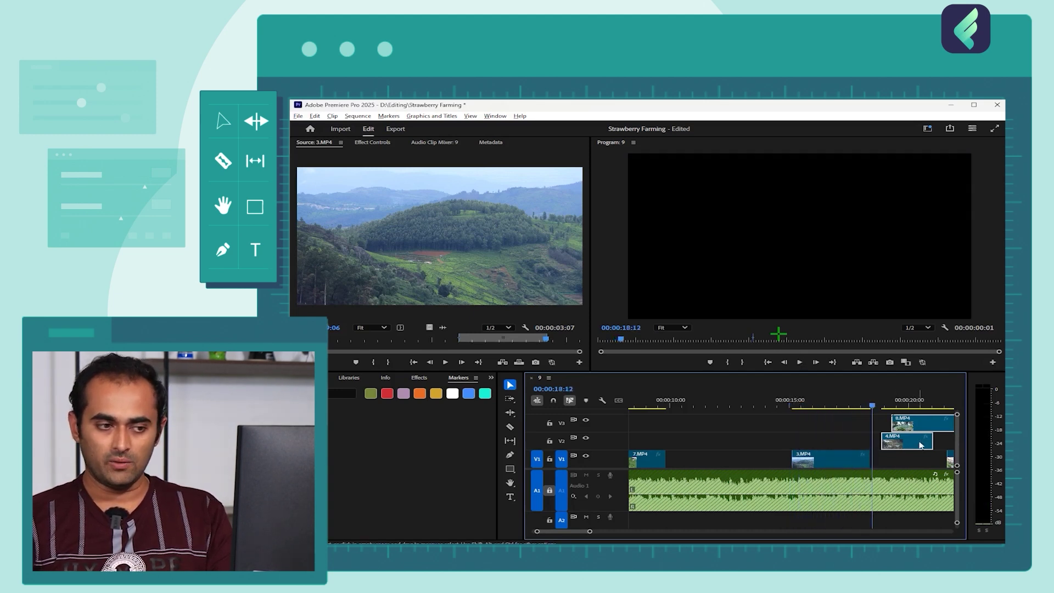
left_click_drag(903, 442, 828, 443)
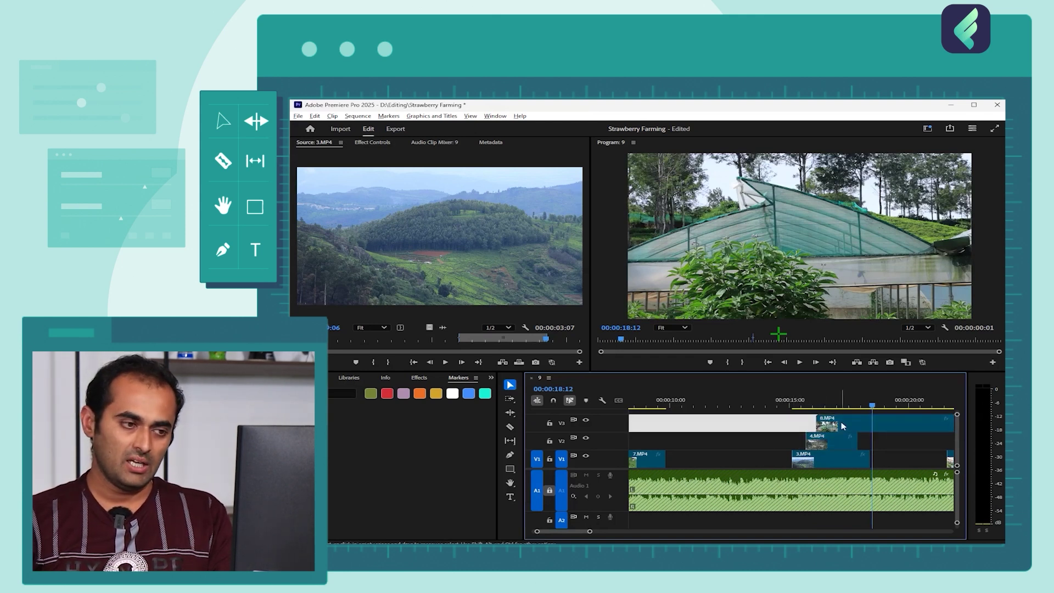
left_click_drag(841, 428, 814, 426)
left_click(781, 402)
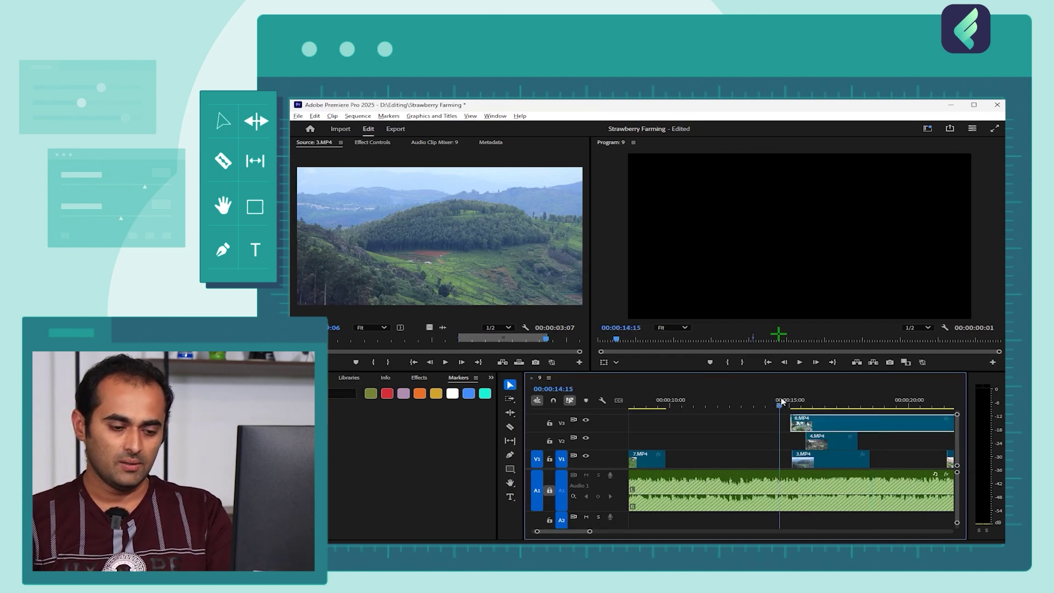
Step: Snap 8.MP4 on V3 to start with 3.MP4 at 00:00:15:03 and play back to check
left_click(799, 393)
key("=")
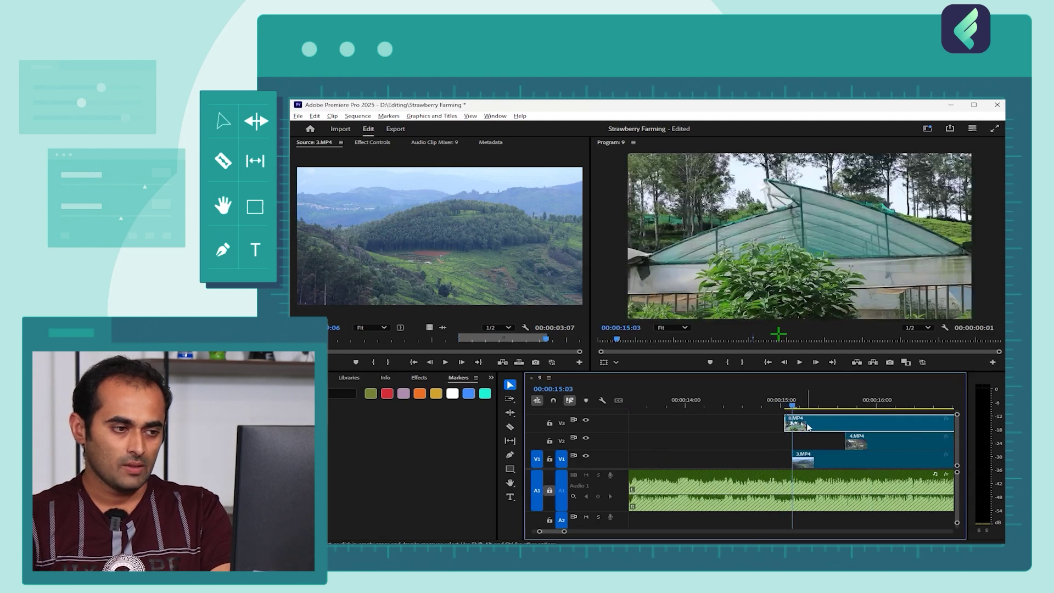
left_click_drag(809, 426, 816, 427)
key("-")
key("-")
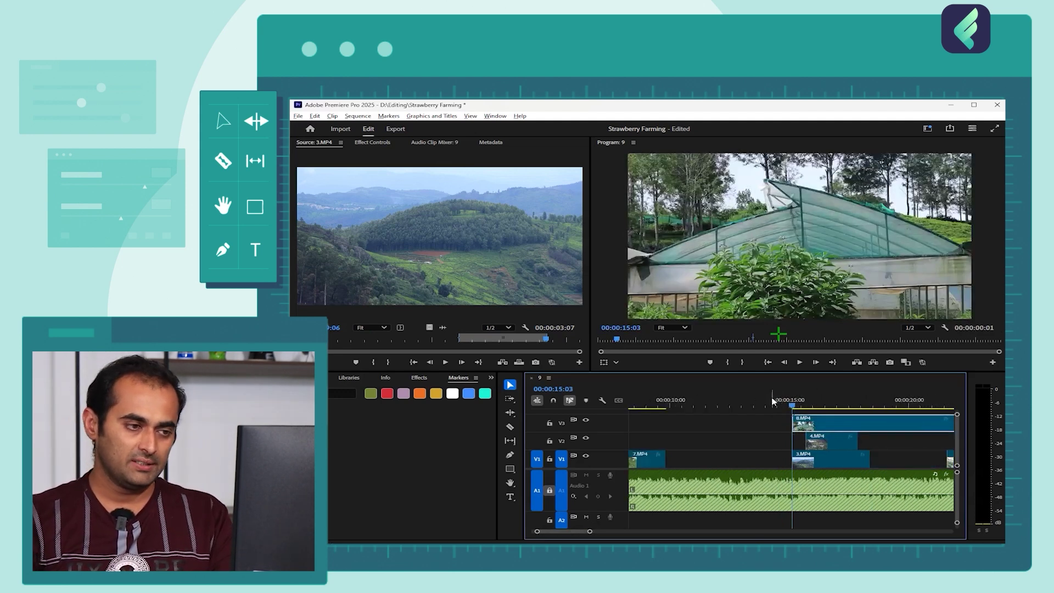
left_click(774, 403)
key("space")
key("space")
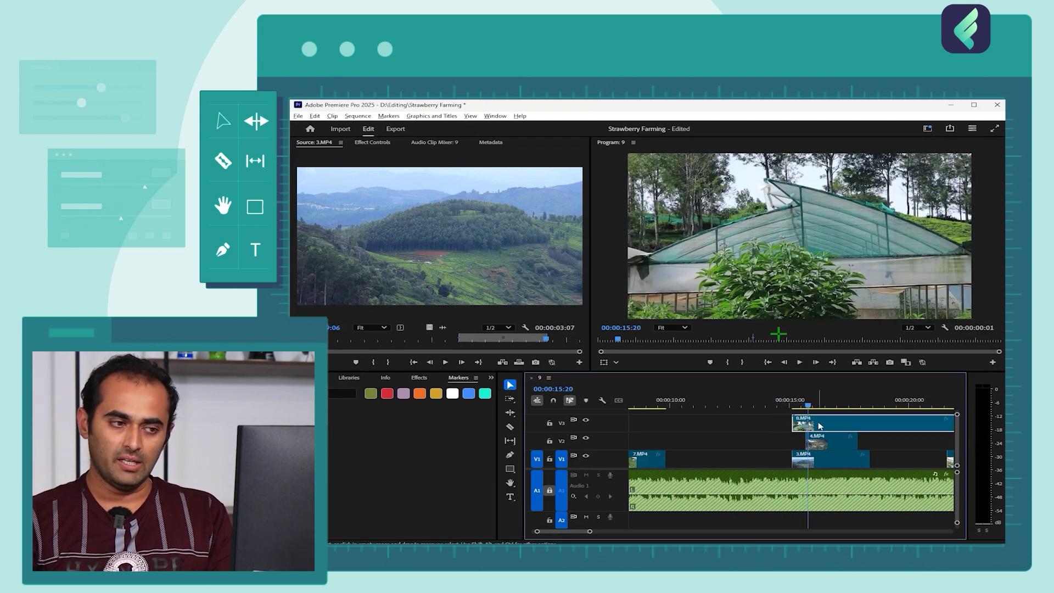
left_click_drag(819, 426, 852, 426)
left_click(784, 403)
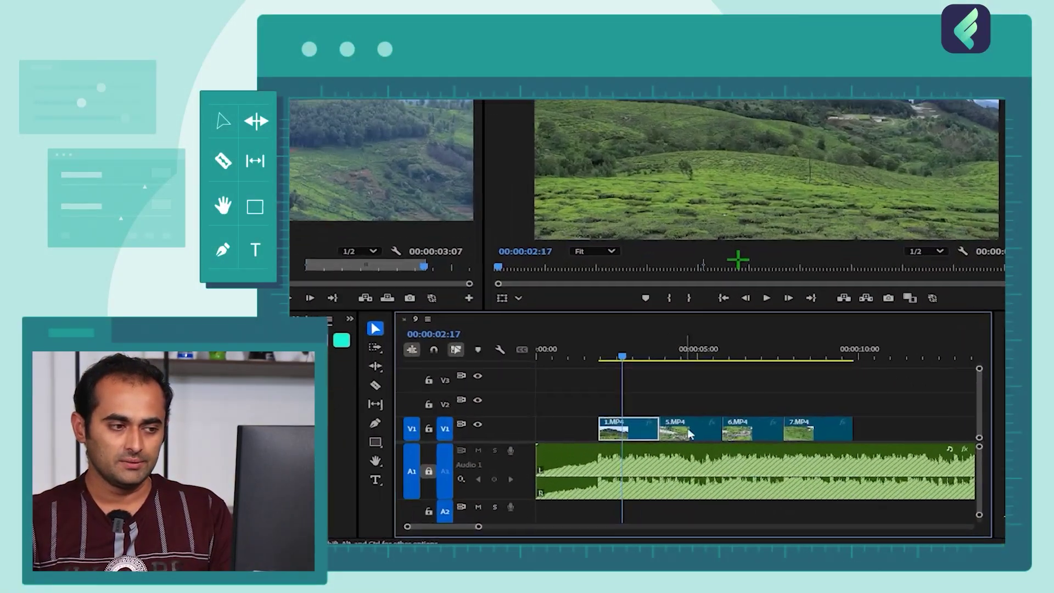
Step: Review the V1 clips 5.MP4, 6.MP4, 7.MP4 and their cuts, then open the Window menu
left_click(696, 430)
left_click(760, 433)
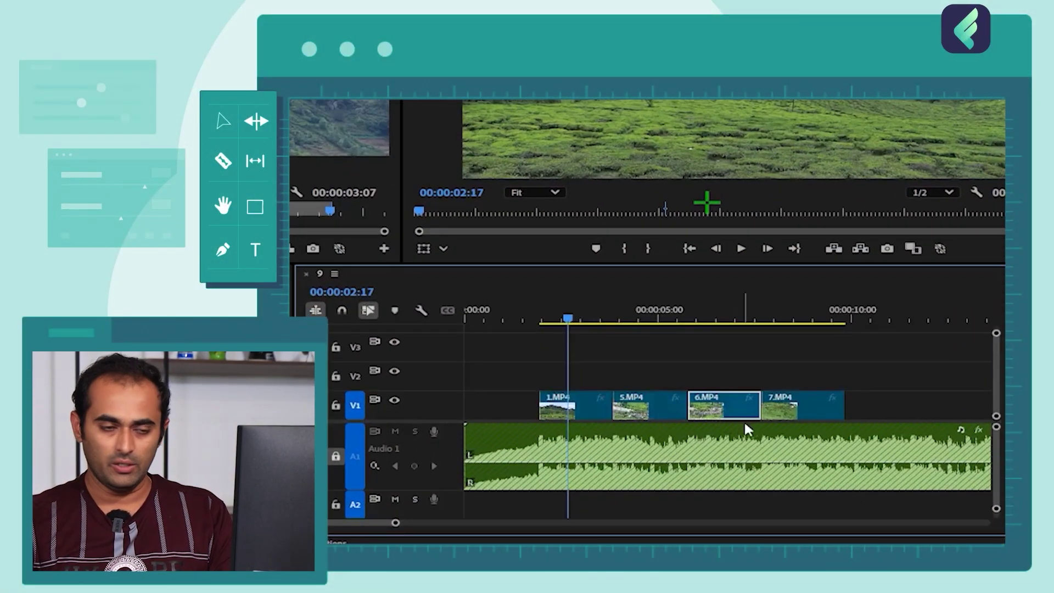
left_click(790, 405)
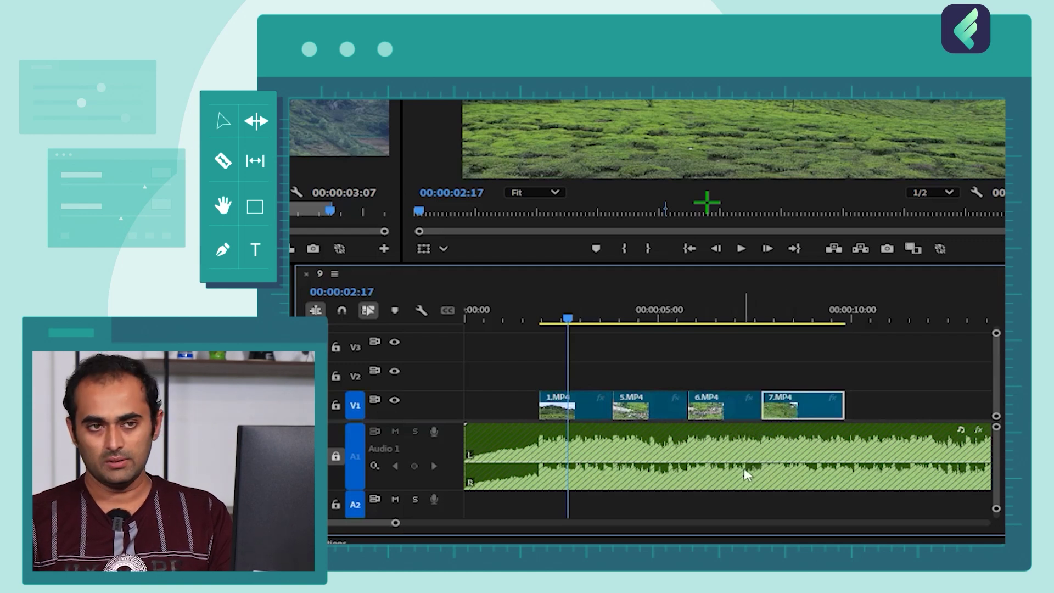
left_click(764, 407)
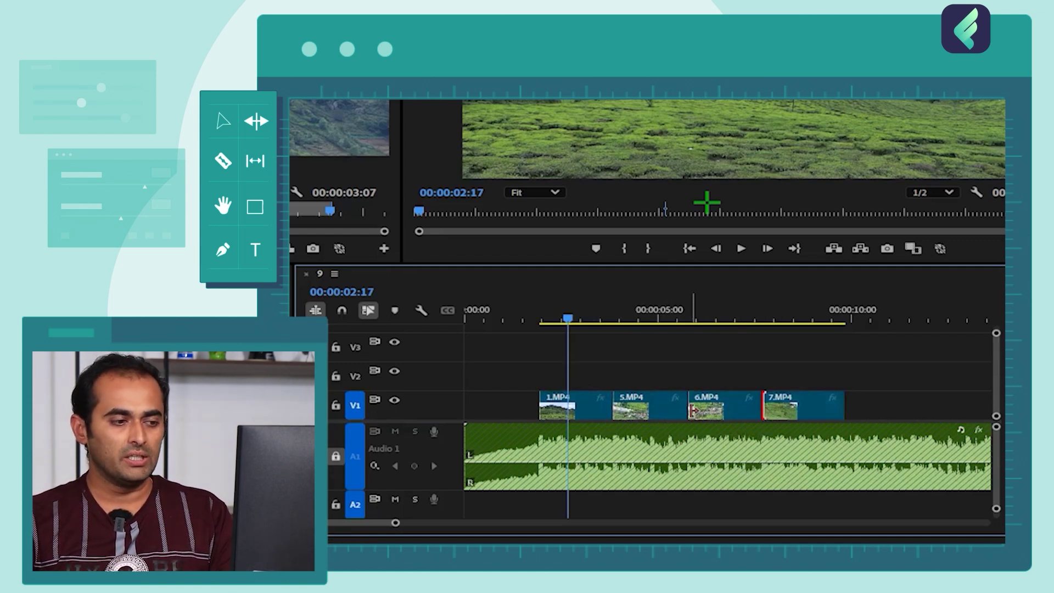
left_click(614, 406)
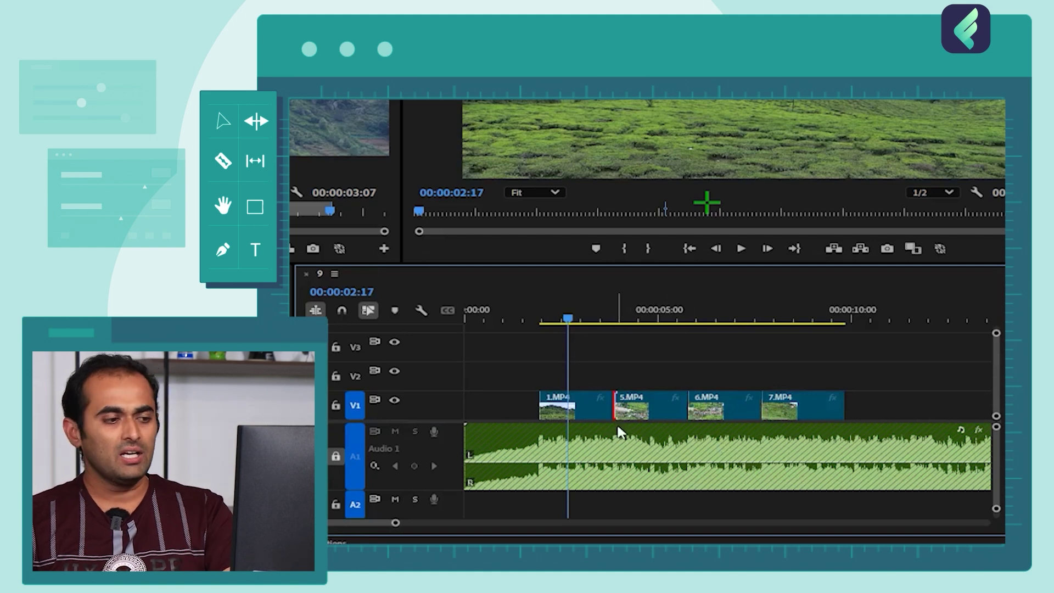
key("=")
key("minus")
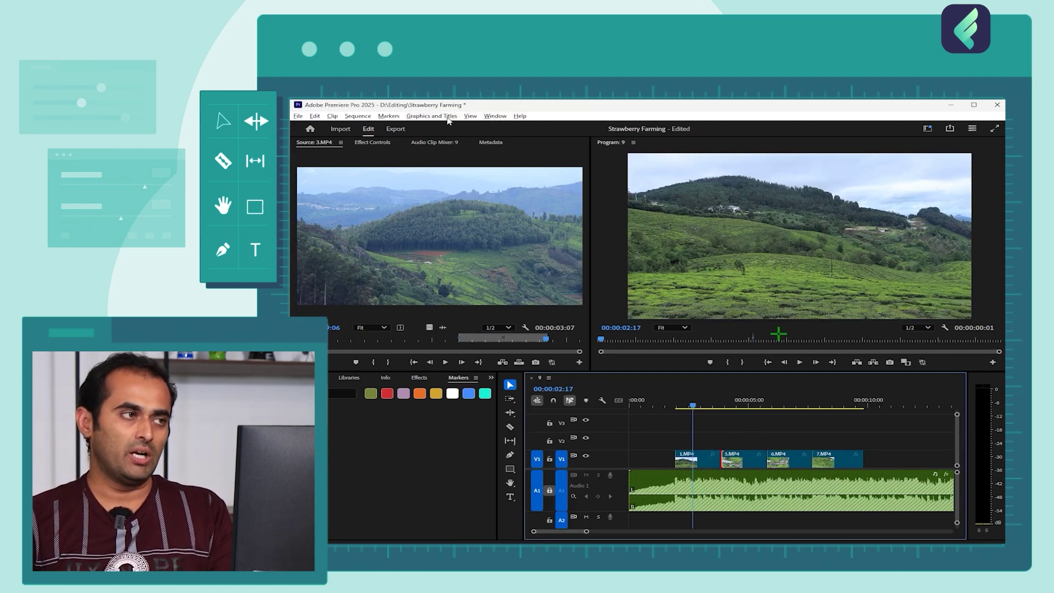
left_click(494, 116)
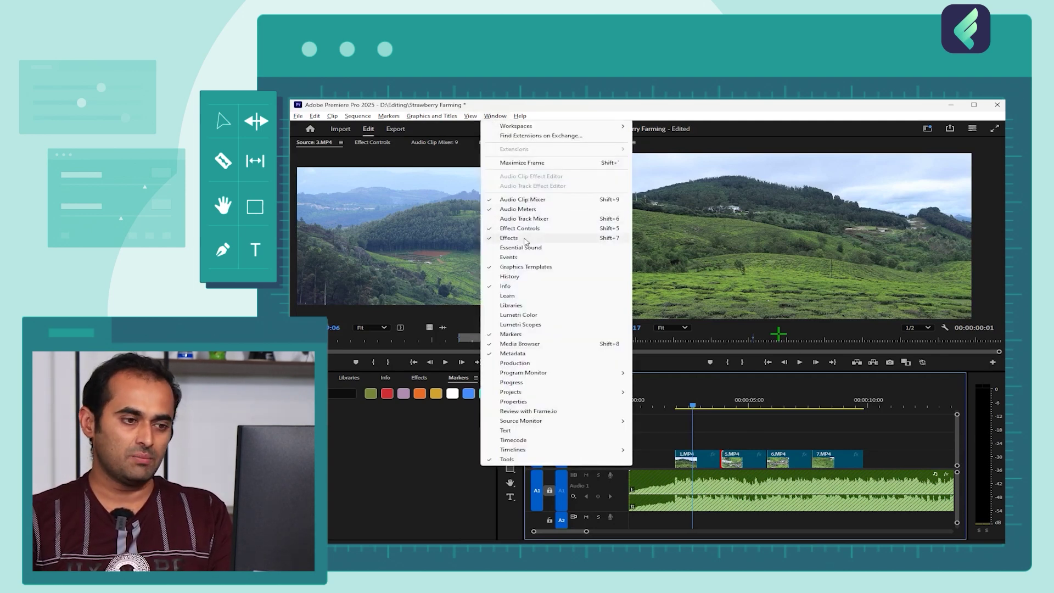
Step: Switch the lower-left panel from Markers to the Effects list, then reopen the Window menu
left_click(398, 473)
left_click(419, 378)
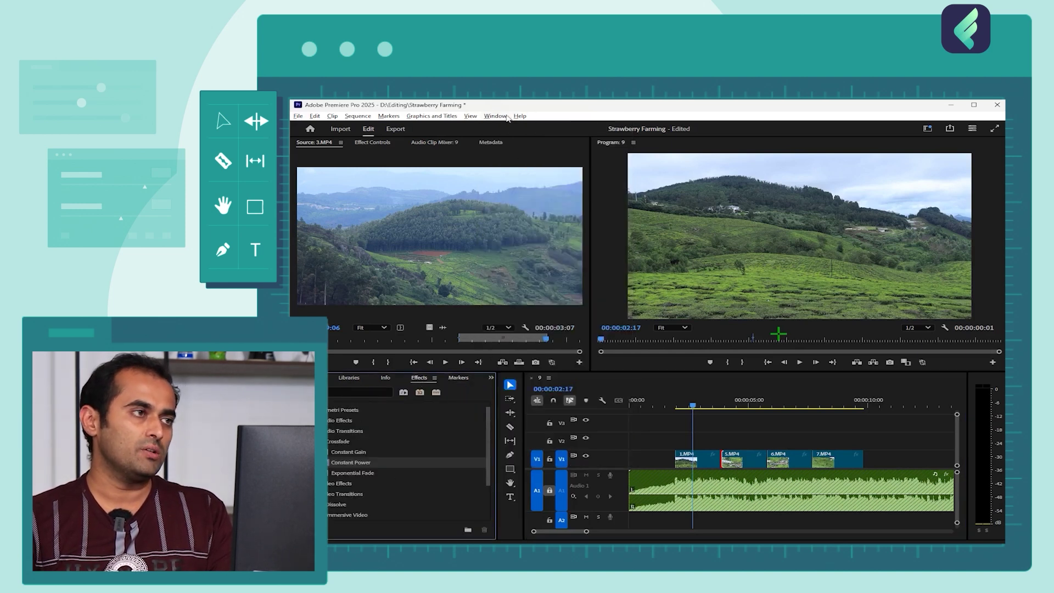
left_click(496, 116)
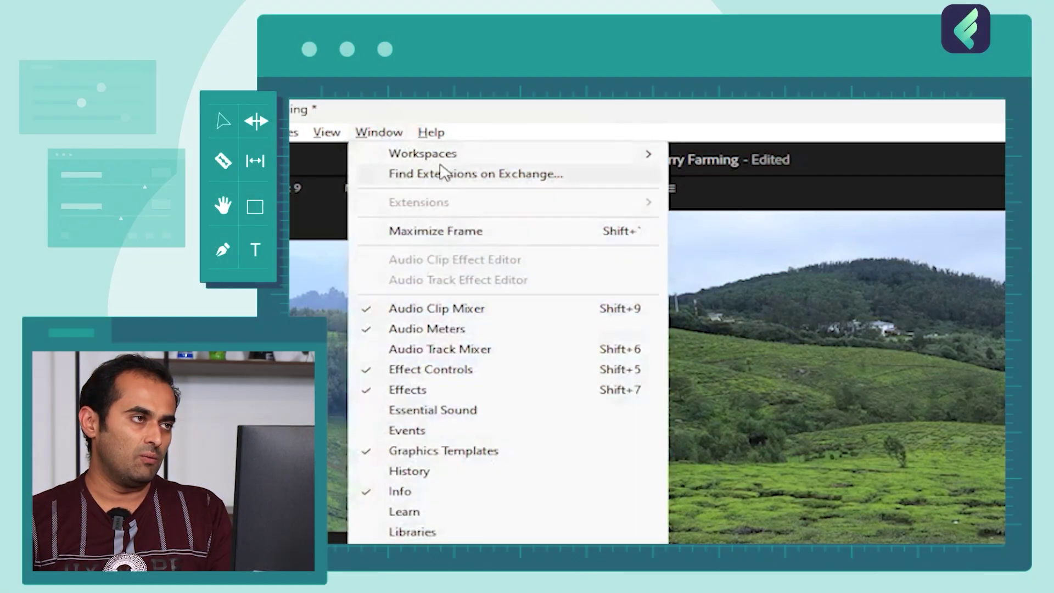
Step: Choose Window > Workspaces > Effects to apply the Effects layout
mouse_move(440, 153)
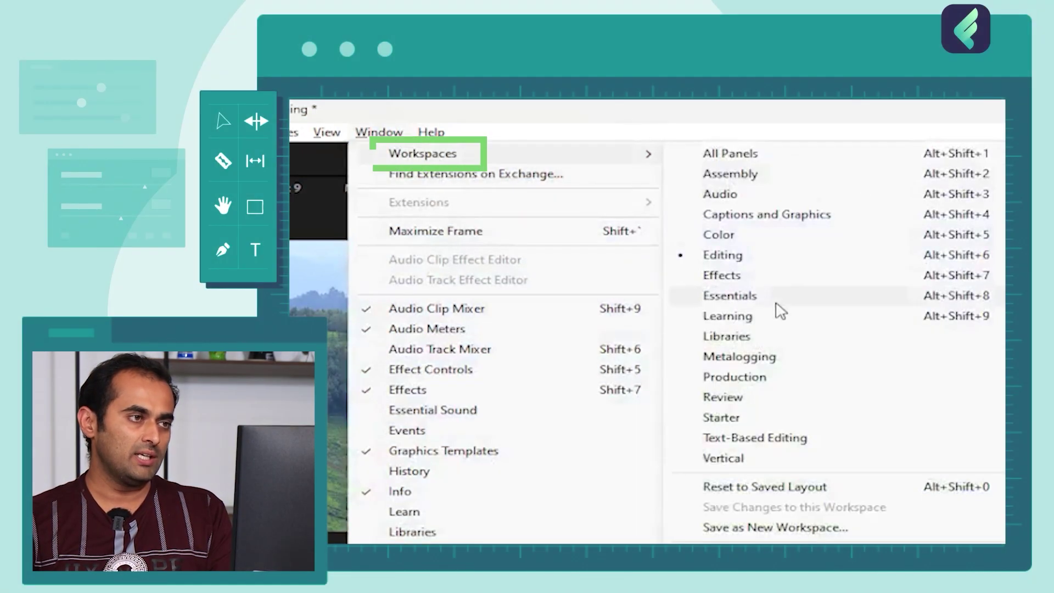
left_click(790, 277)
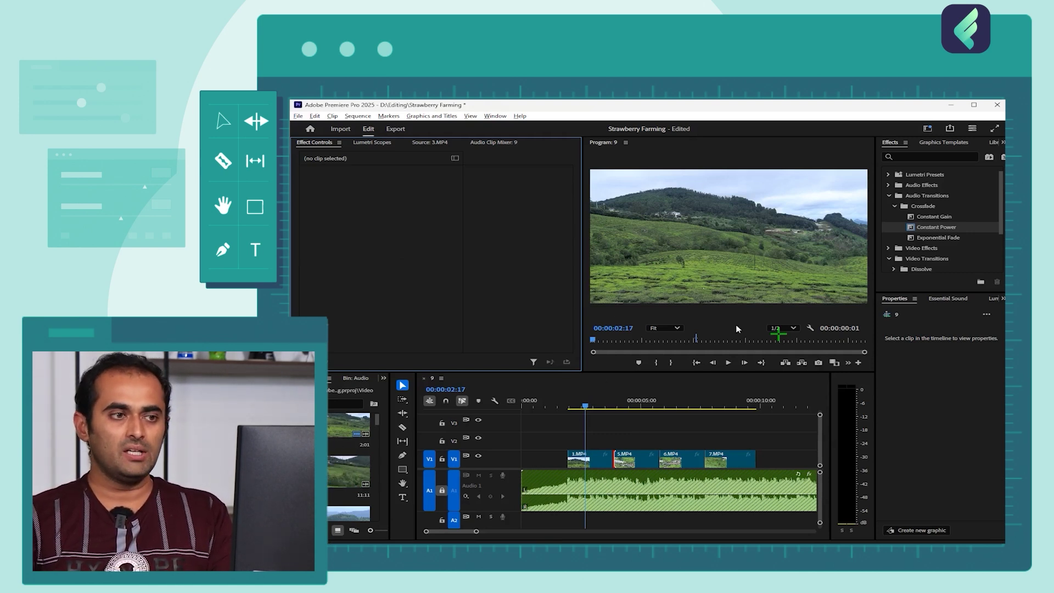
Step: Collapse Audio Transitions and expand Video Transitions > Dissolve to show Additive, Cross and Dip to Black
left_click(890, 196)
left_click(889, 216)
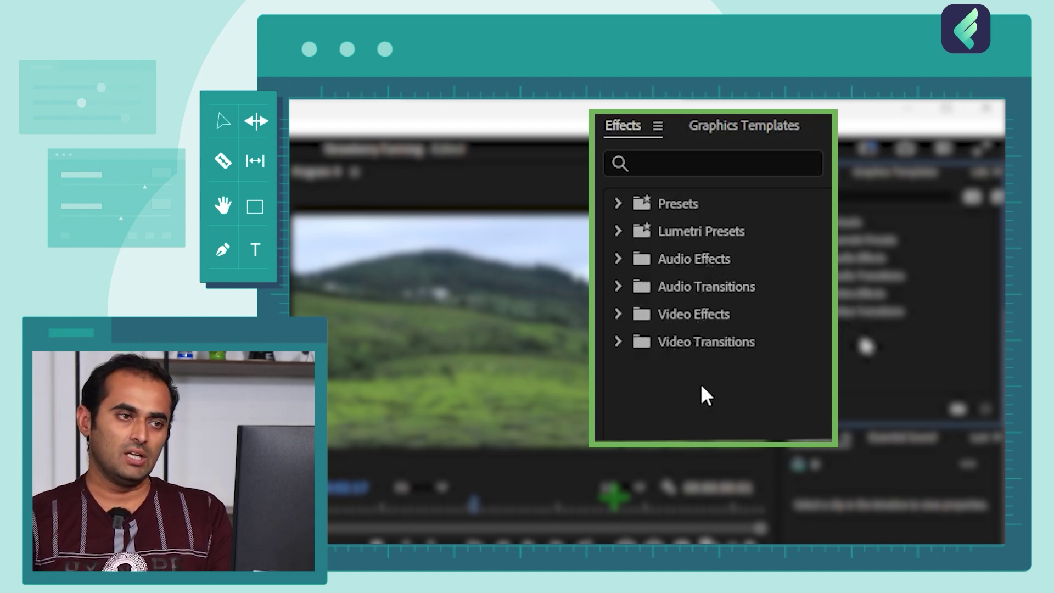
left_click(619, 341)
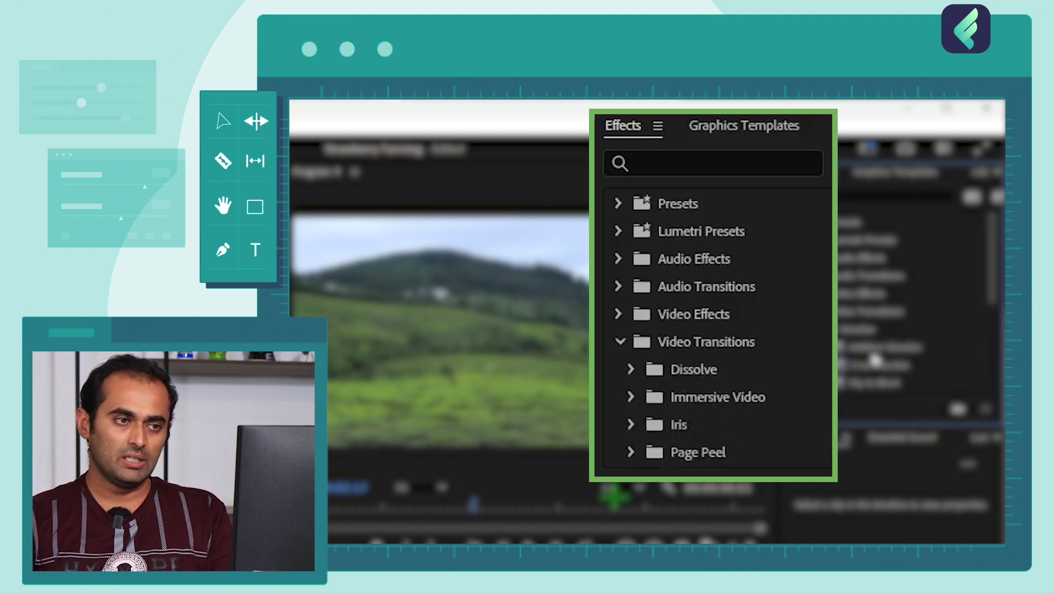
left_click(630, 369)
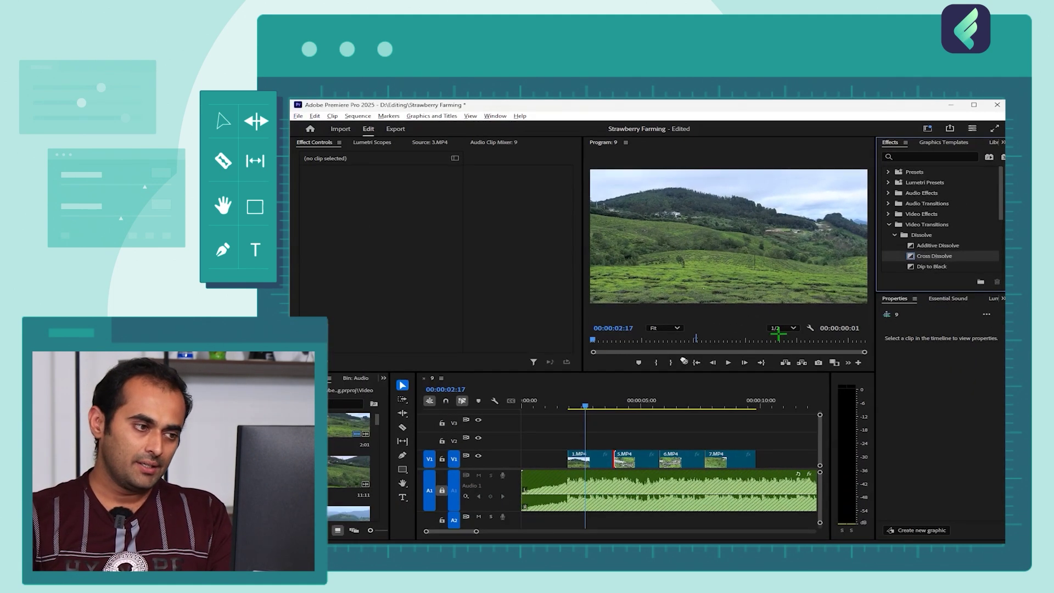
left_click_drag(684, 360, 580, 464)
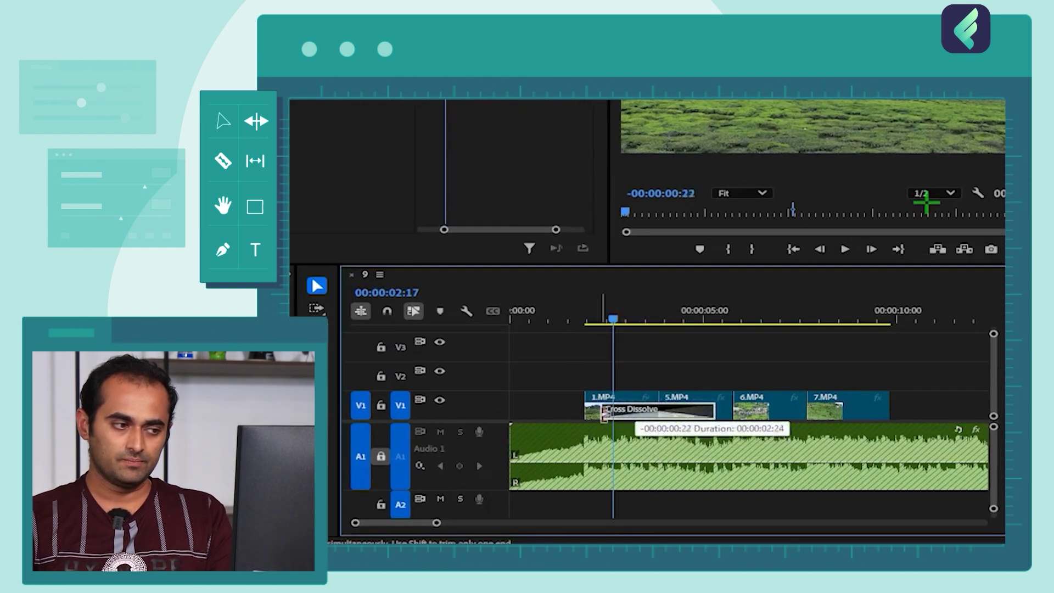
left_click_drag(604, 415, 641, 413)
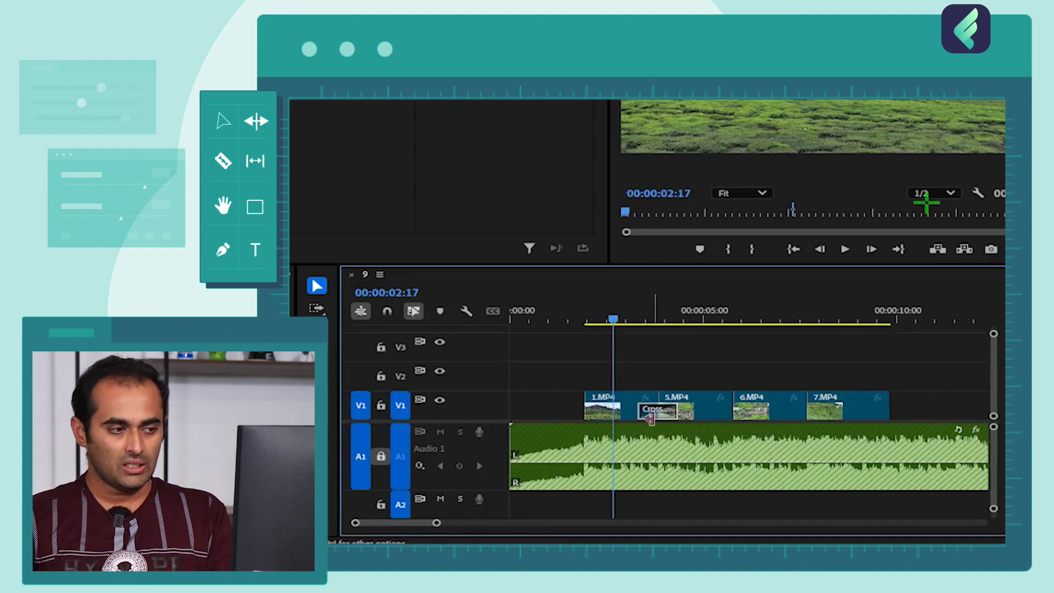
left_click(670, 411)
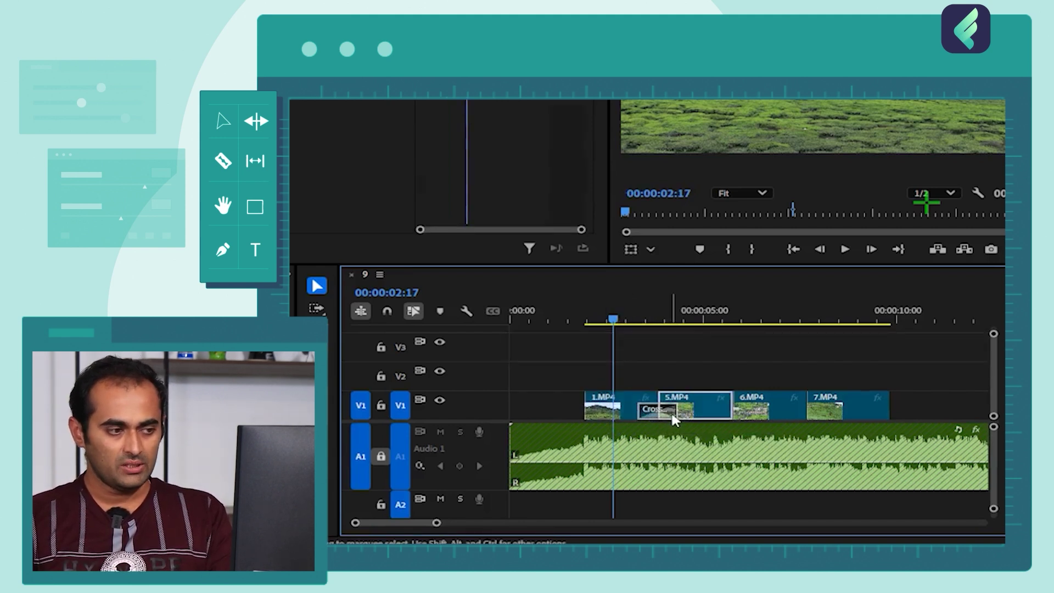
left_click(656, 415)
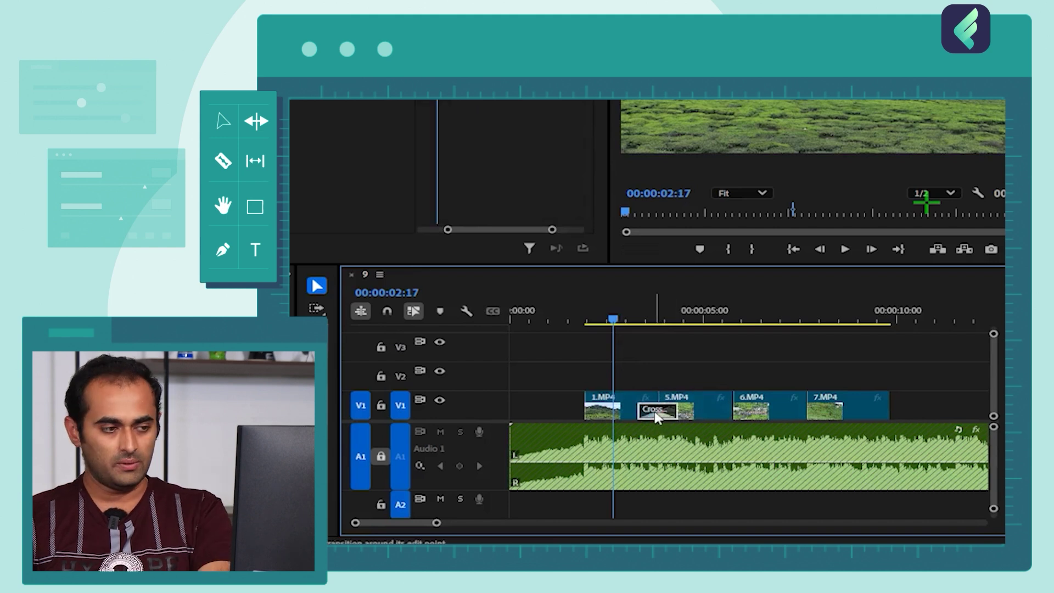
key("Delete")
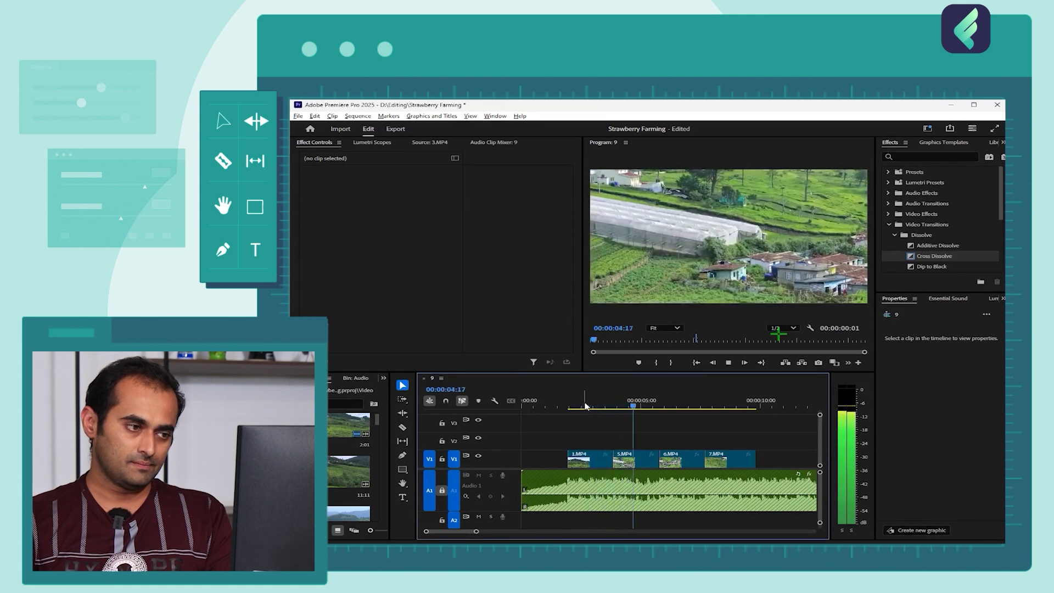
key("space")
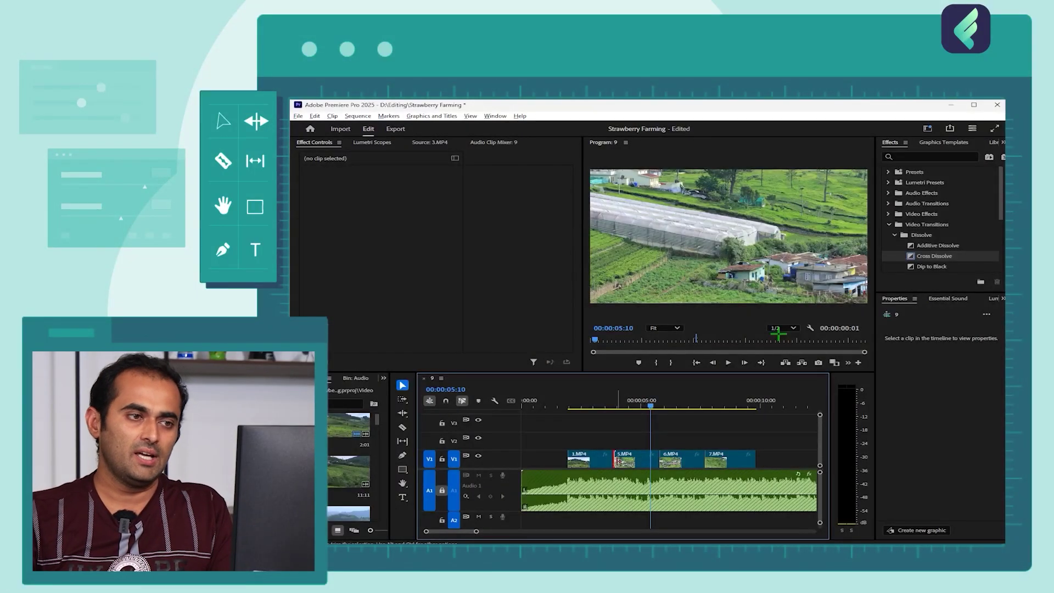
Step: Place Cross Dissolve on the 1.MP4/5.MP4 cut, play it from 00:00:02:17 and inspect it
left_click_drag(930, 257, 616, 464)
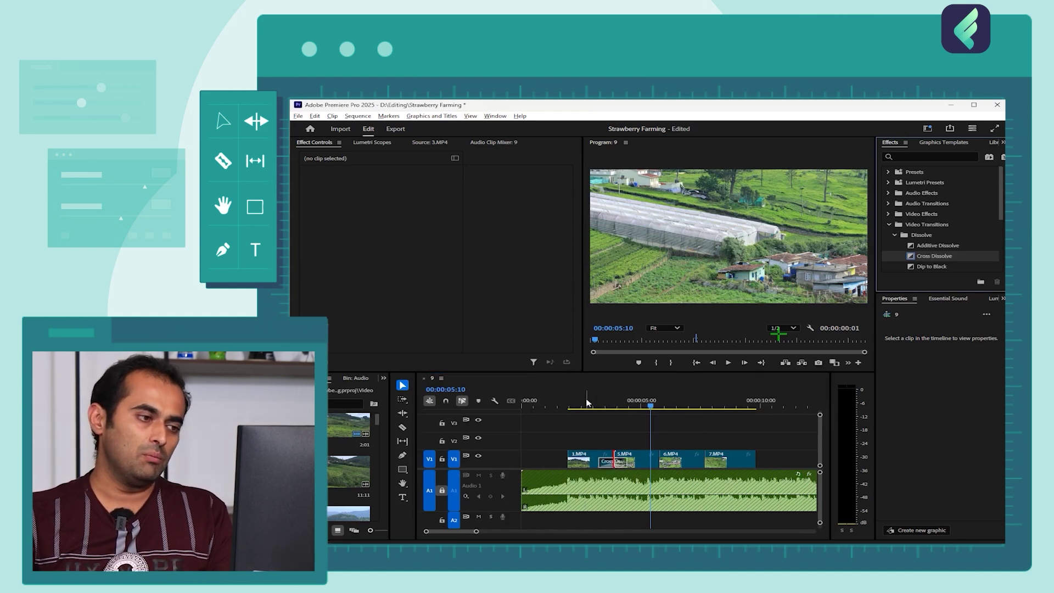
left_click(587, 402)
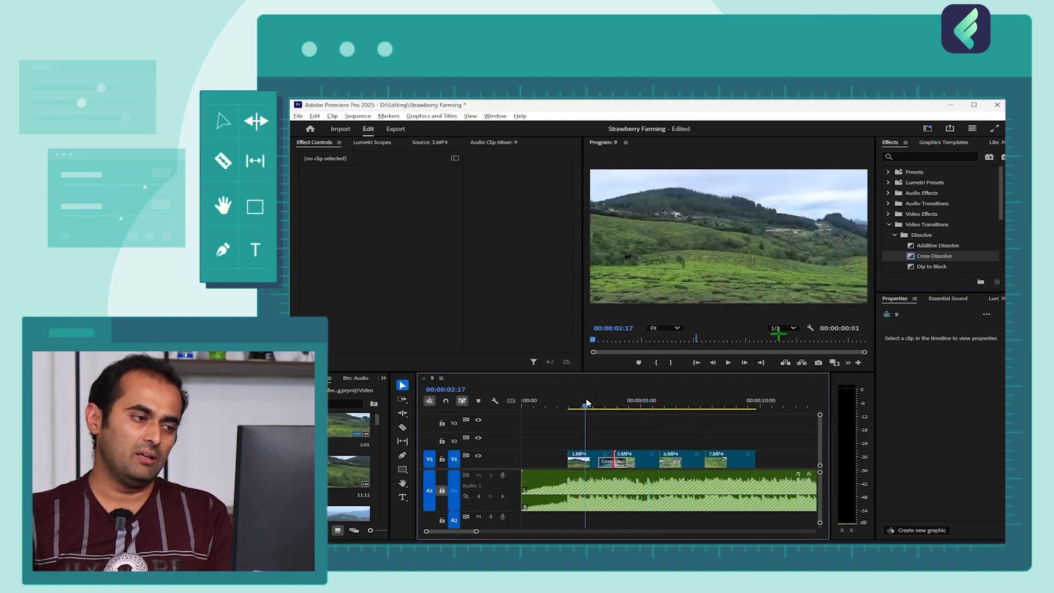
key("space")
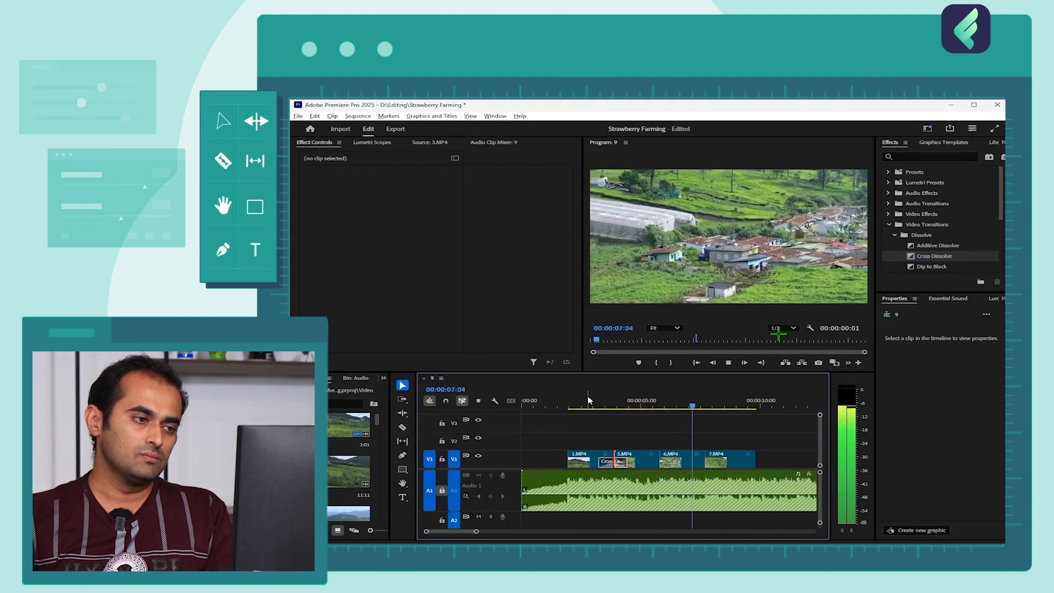
key("space")
left_click(591, 407)
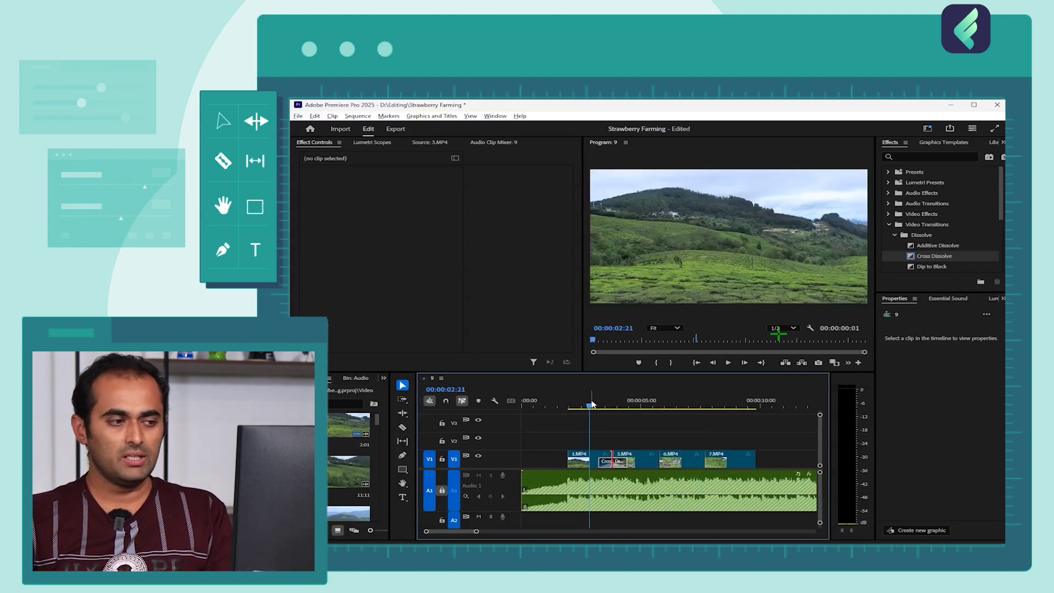
left_click(623, 465)
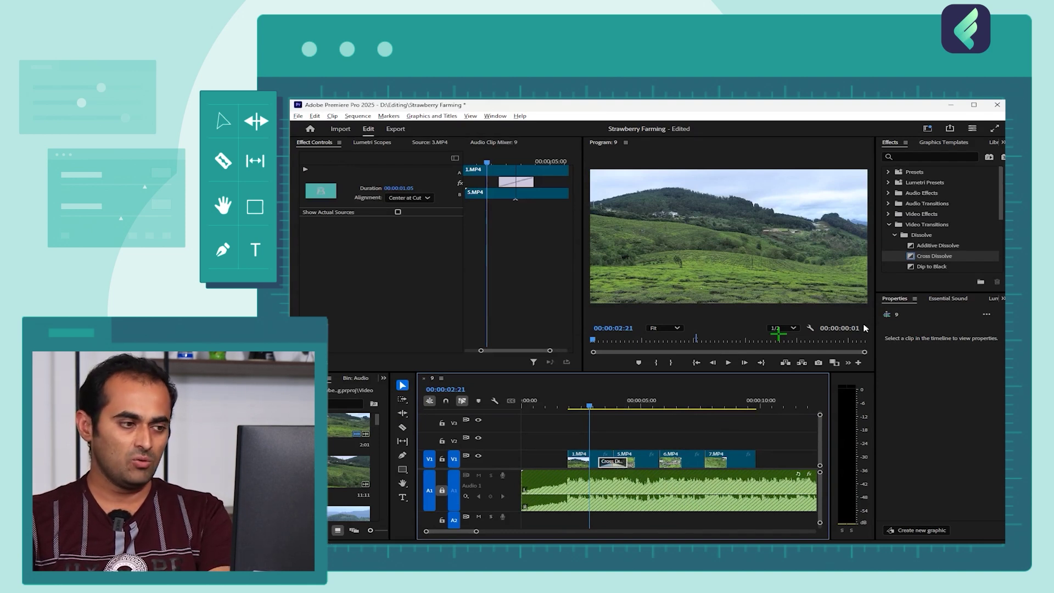
left_click(866, 329)
scroll(928, 243, "down", 2)
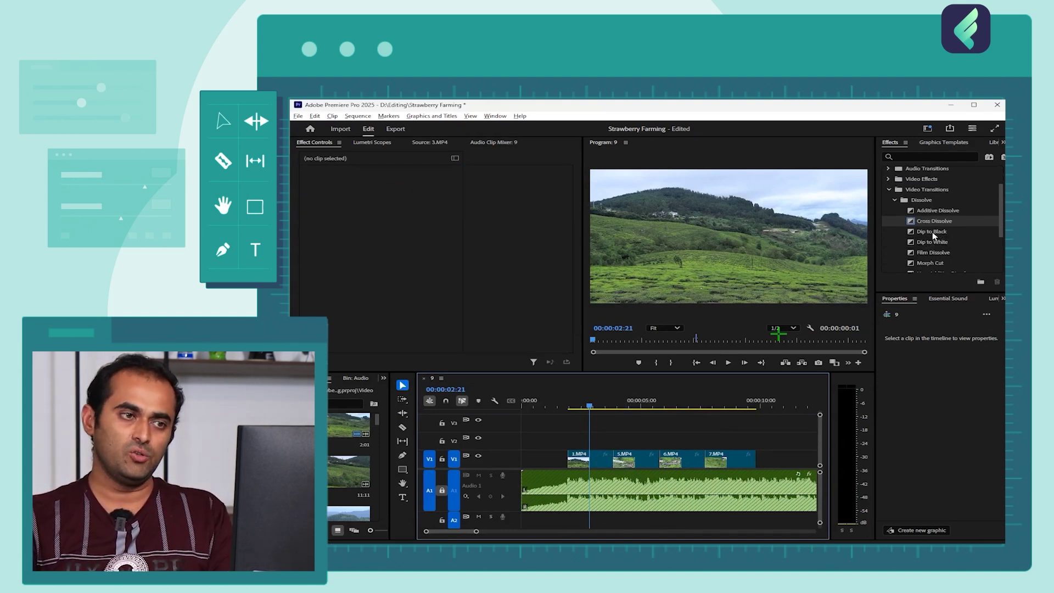
Step: Try Dip to Black on the 1.MP4/5.MP4 cut, preview it, then undo it
left_click_drag(932, 235, 618, 467)
left_click(590, 405)
key("space")
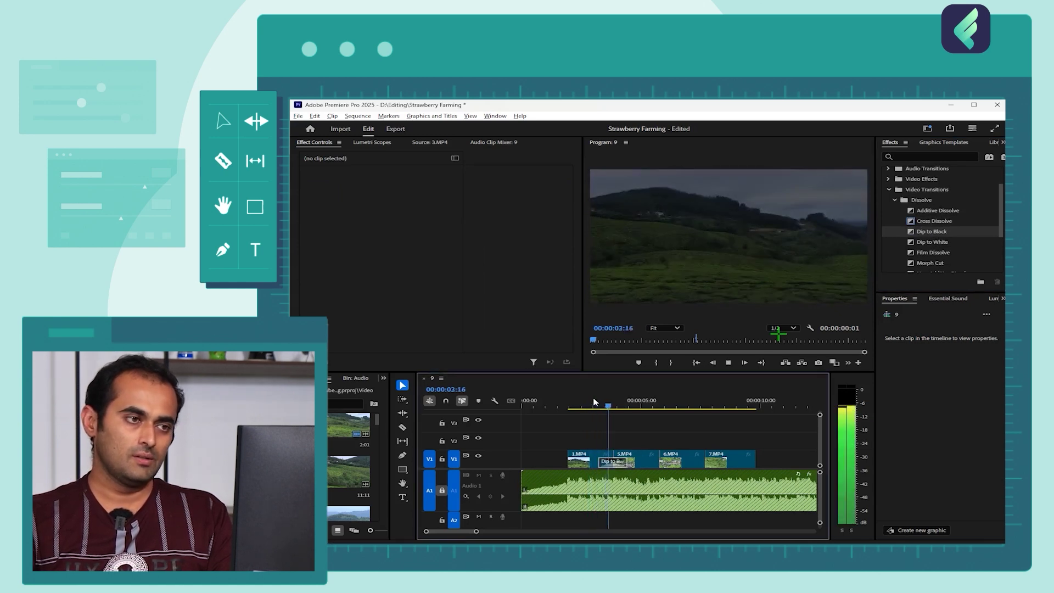
key("space")
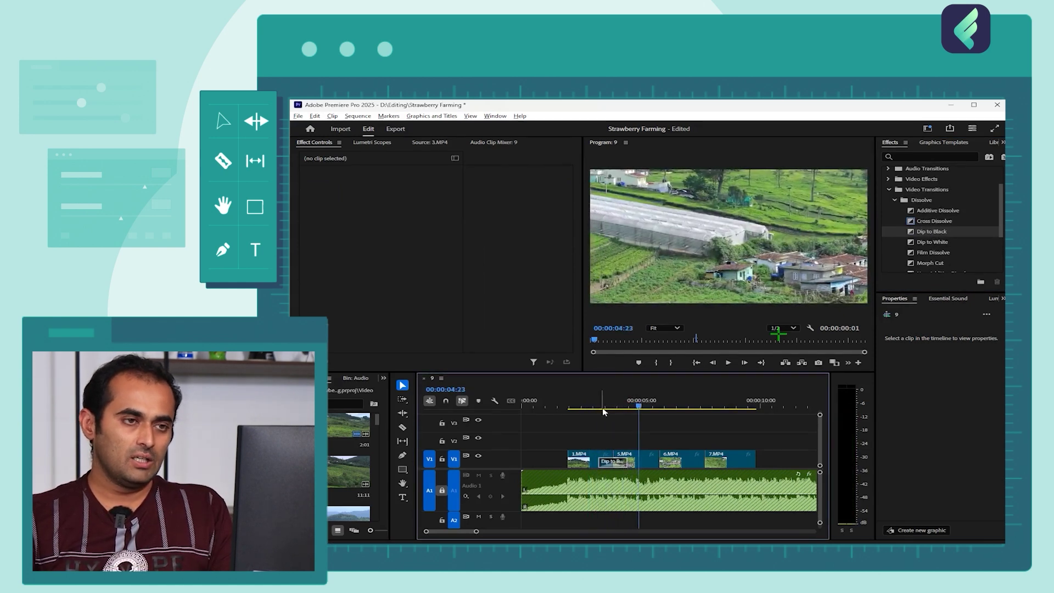
key("ctrl+z")
Step: Place Dip to White on the 1.MP4/5.MP4 cut and play it back
left_click(932, 242)
left_click_drag(929, 245, 616, 463)
left_click(589, 408)
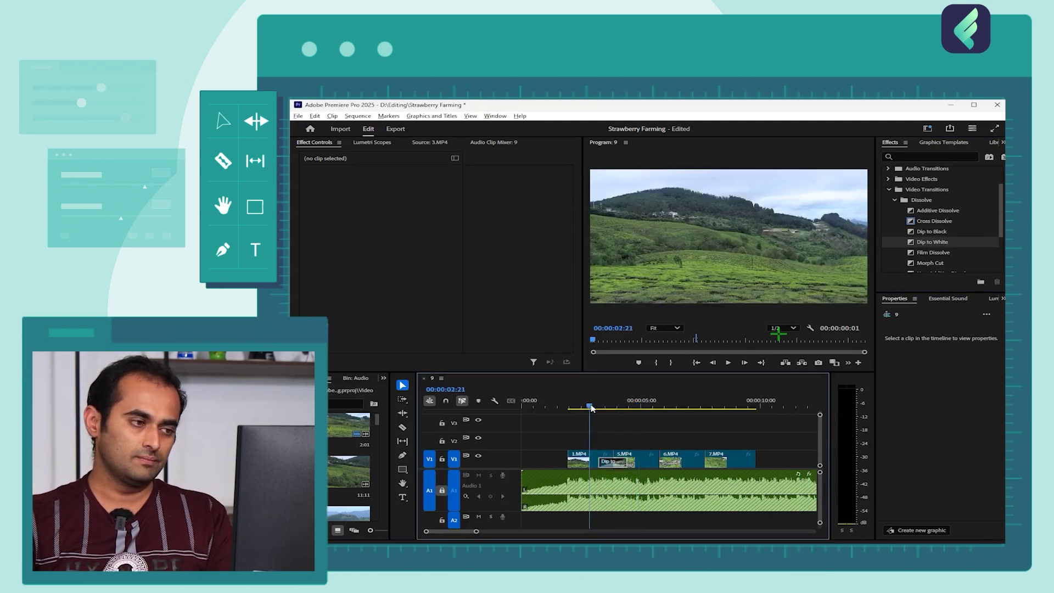
key("space")
key("space")
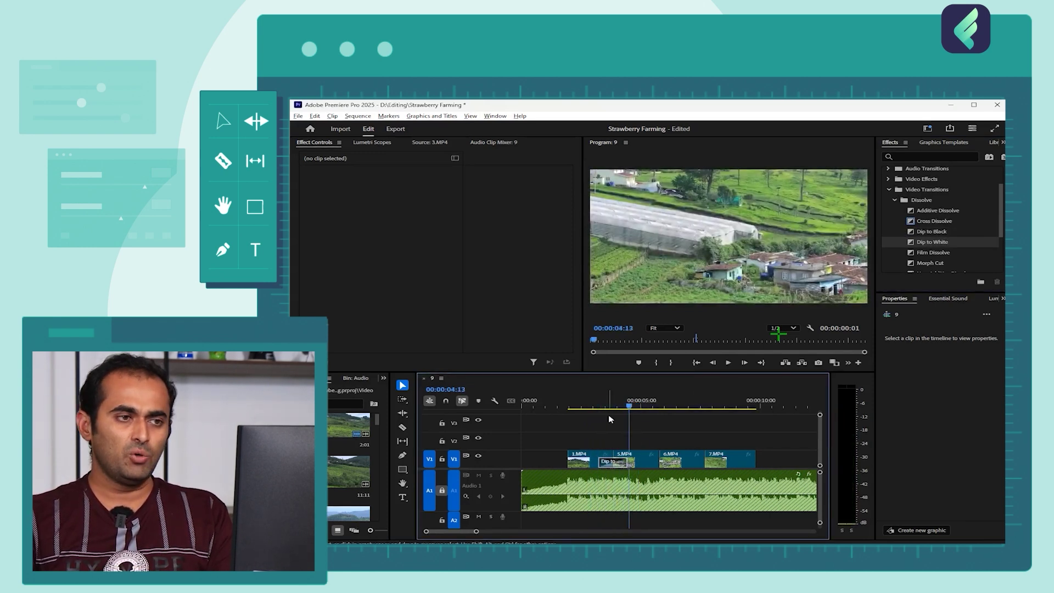
Step: Drop Cross Dissolve on the 5.MP4/6.MP4 edit and Additive Dissolve on 6.MP4/7.MP4, playhead at 00:00:02:22
left_click(936, 232)
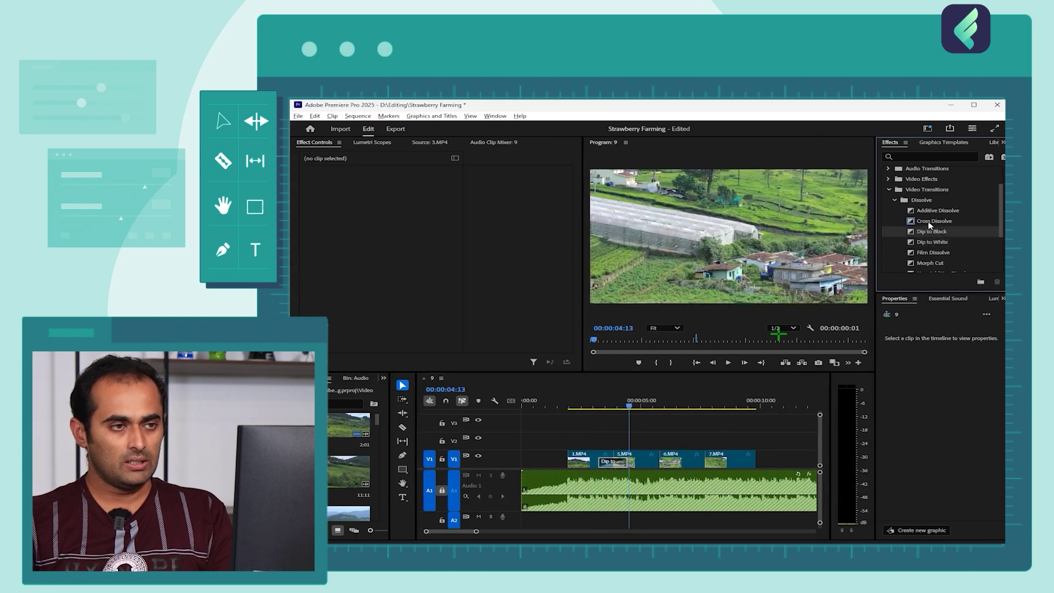
left_click_drag(930, 225, 665, 467)
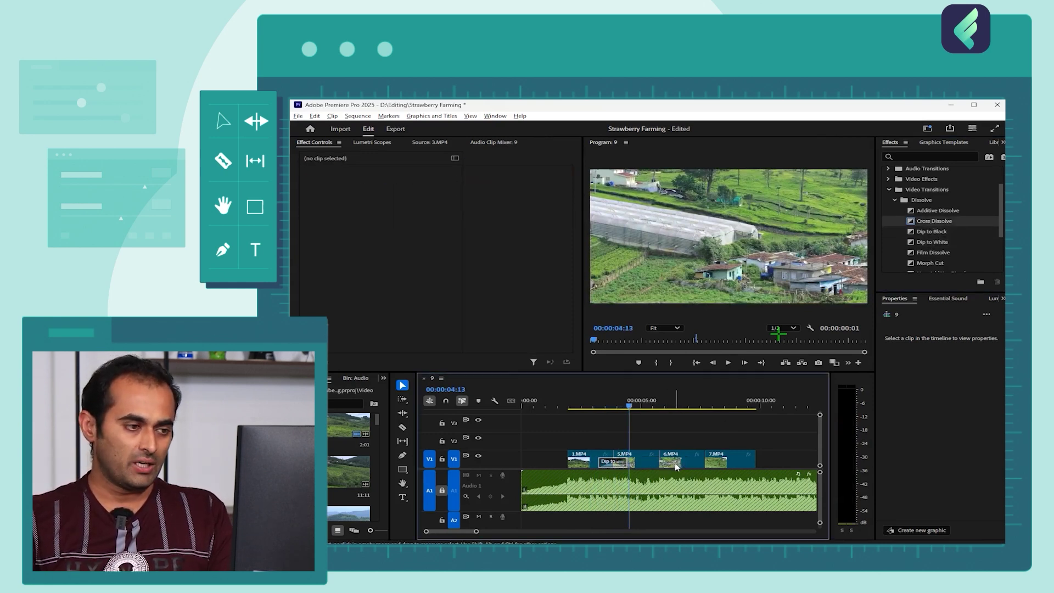
left_click_drag(936, 216, 666, 461)
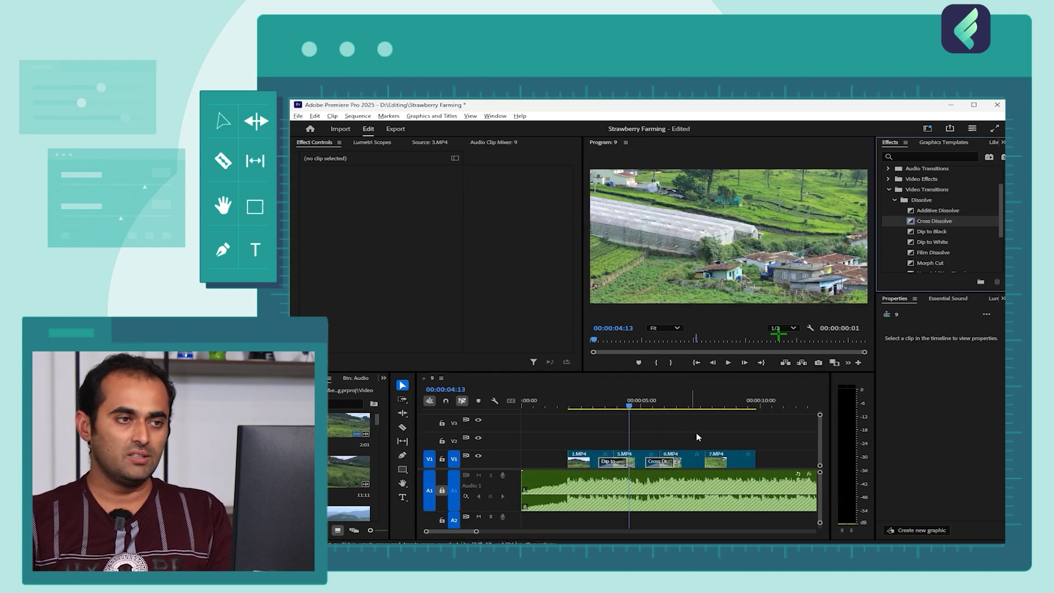
left_click_drag(940, 212, 707, 467)
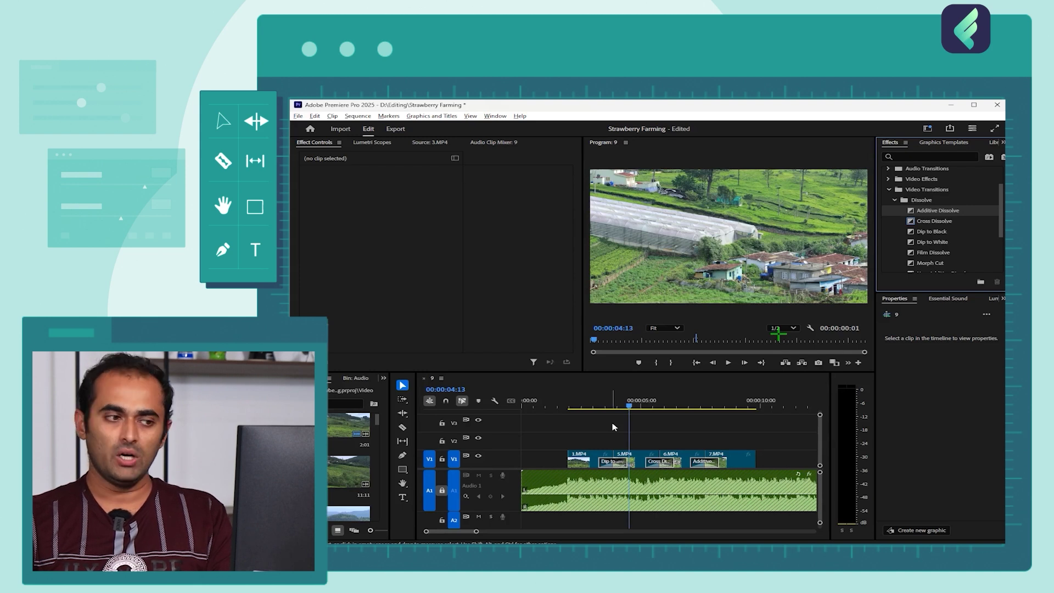
left_click(591, 404)
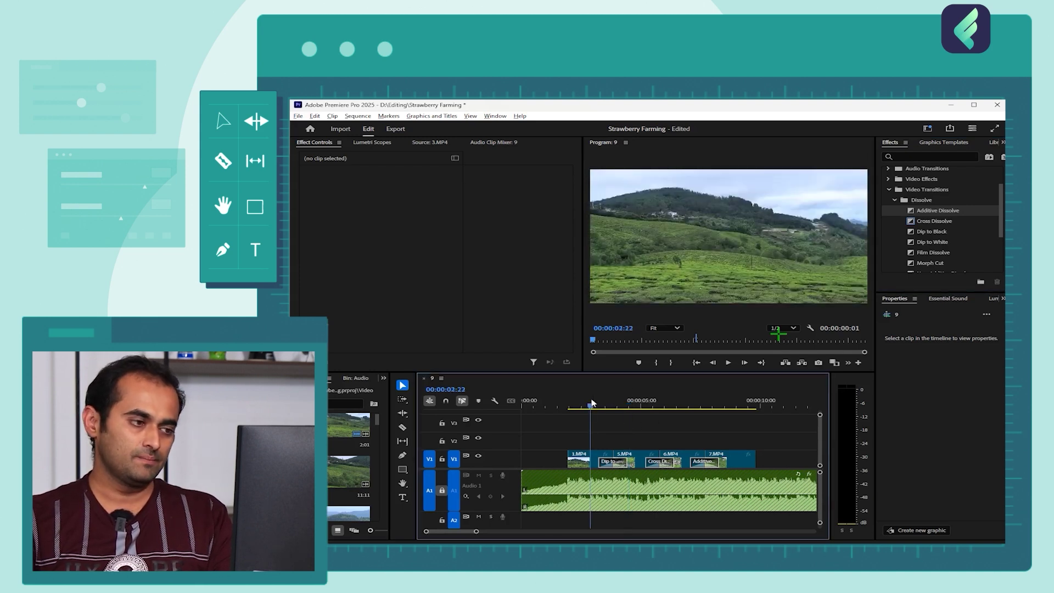